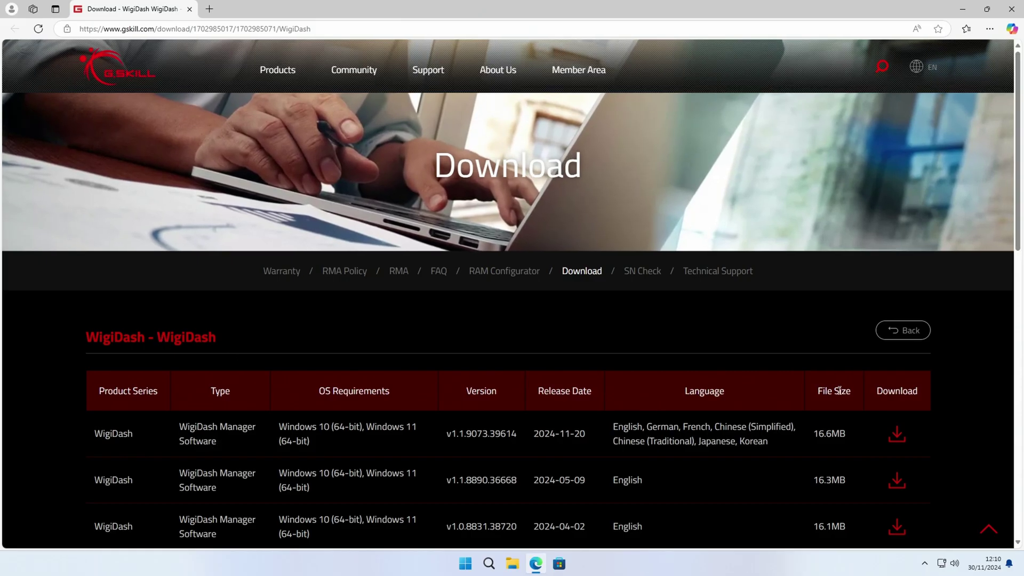
pyautogui.click(897, 436)
pyautogui.press('super+e')
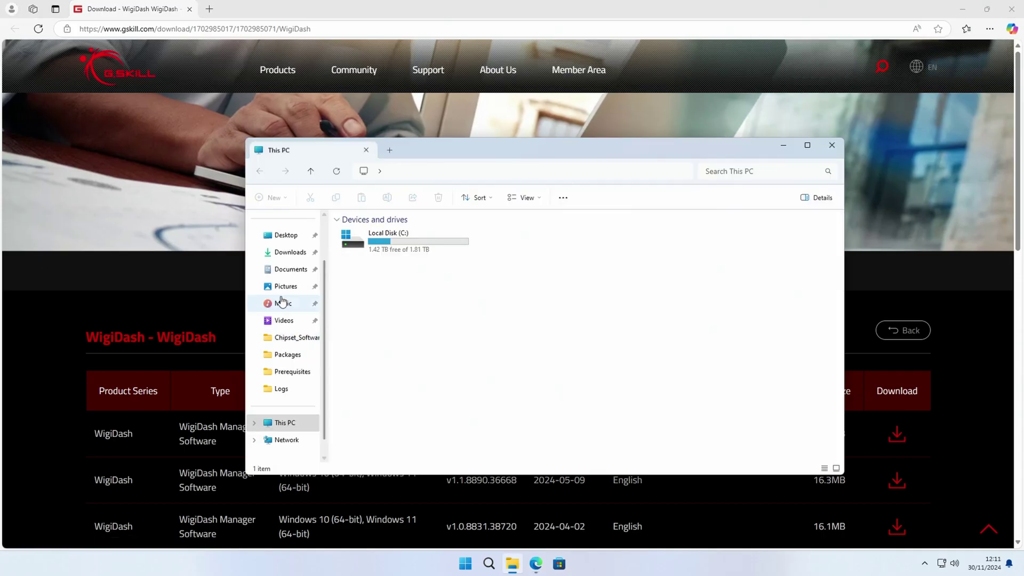
pyautogui.click(280, 253)
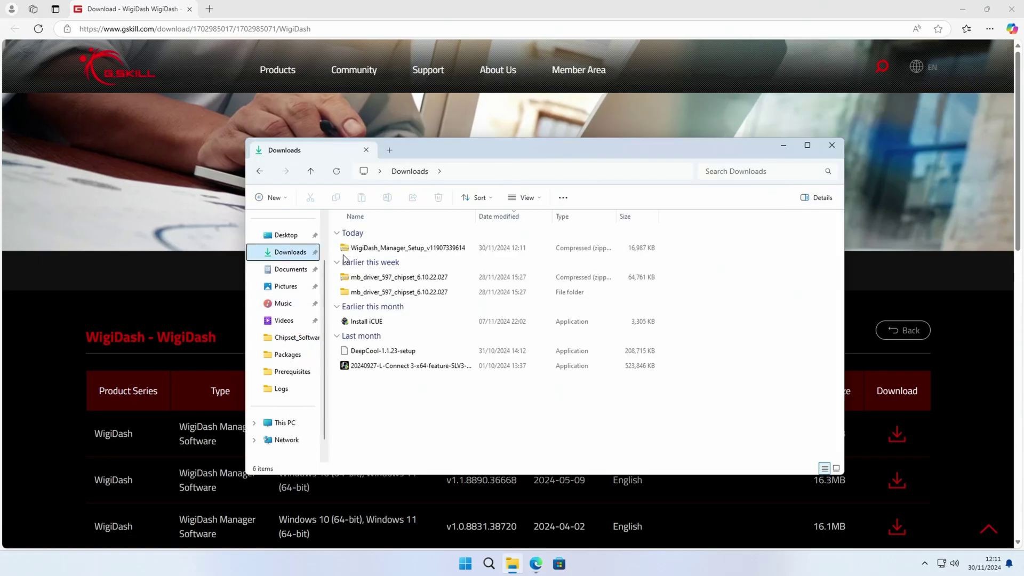
pyautogui.rightClick(398, 248)
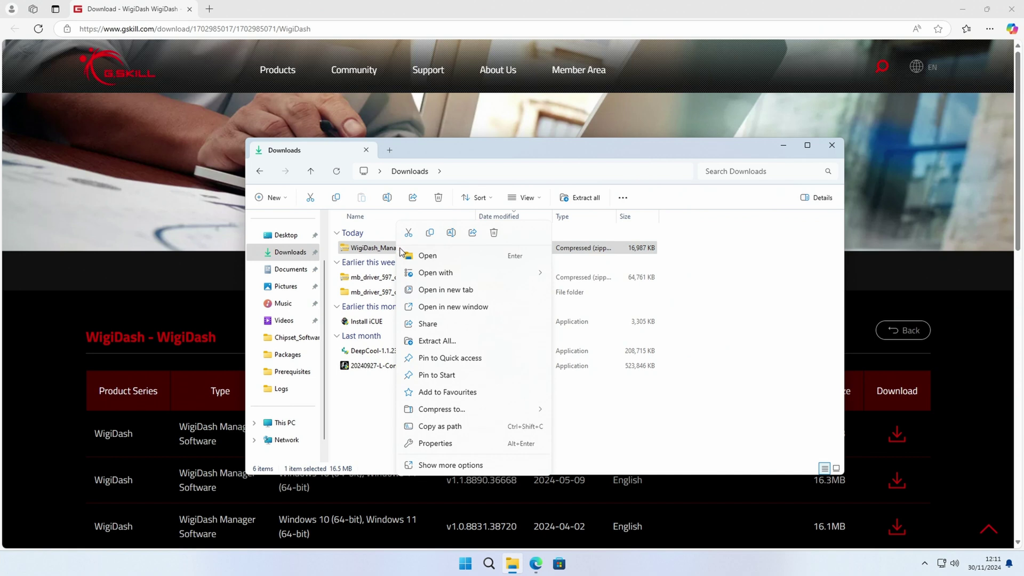
pyautogui.click(447, 343)
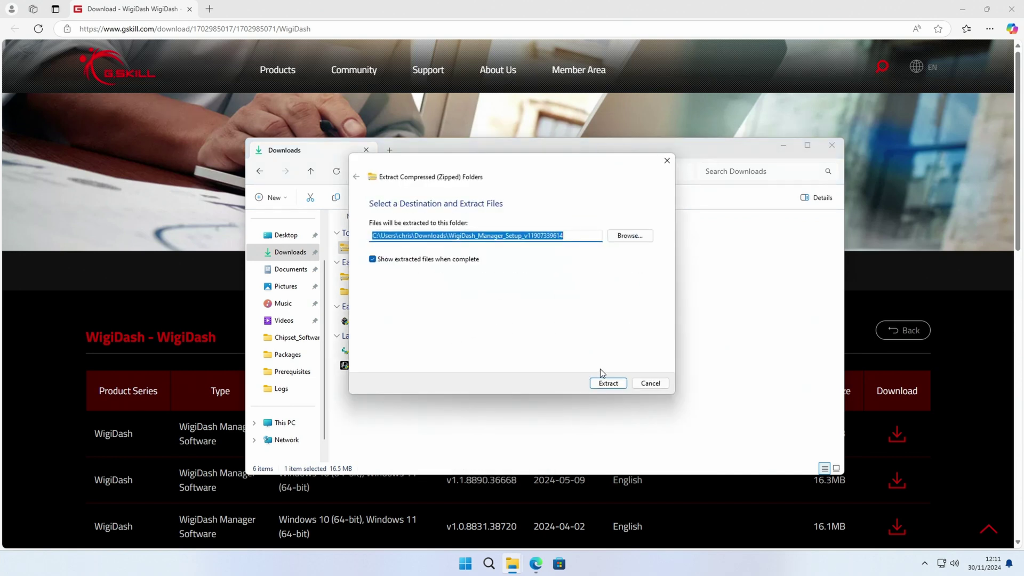
pyautogui.click(608, 384)
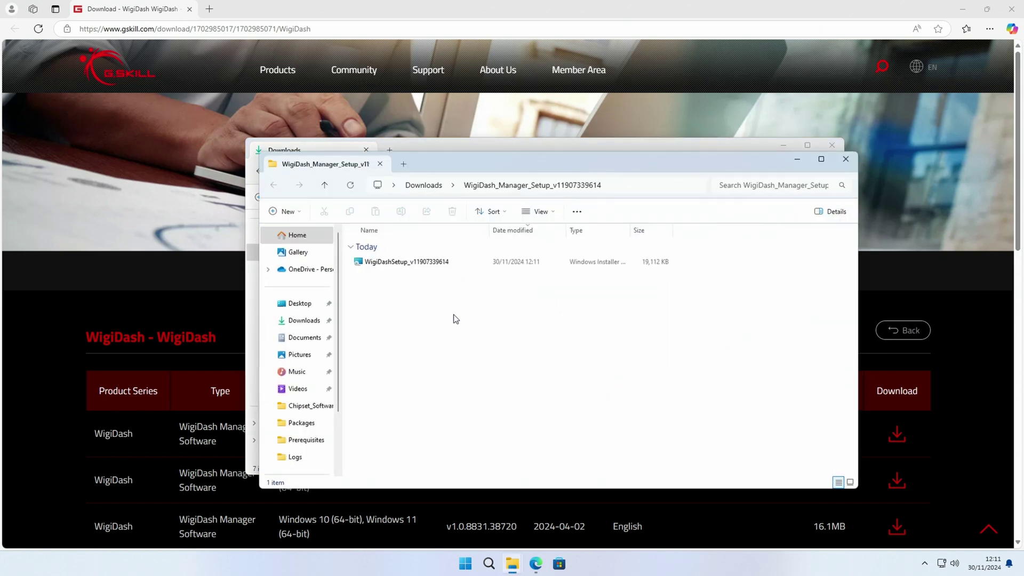
pyautogui.doubleClick(430, 265)
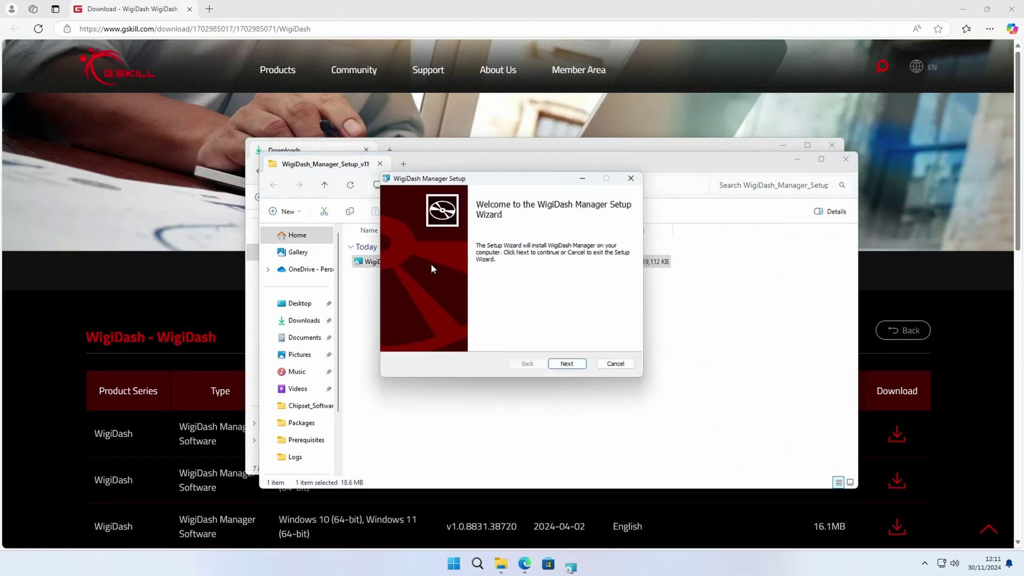
pyautogui.click(567, 364)
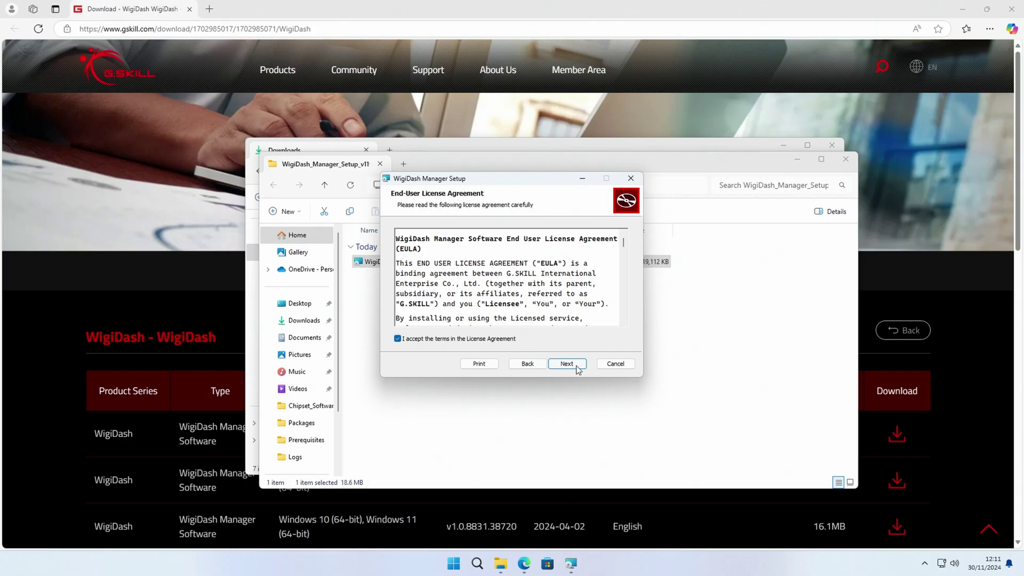
pyautogui.click(575, 366)
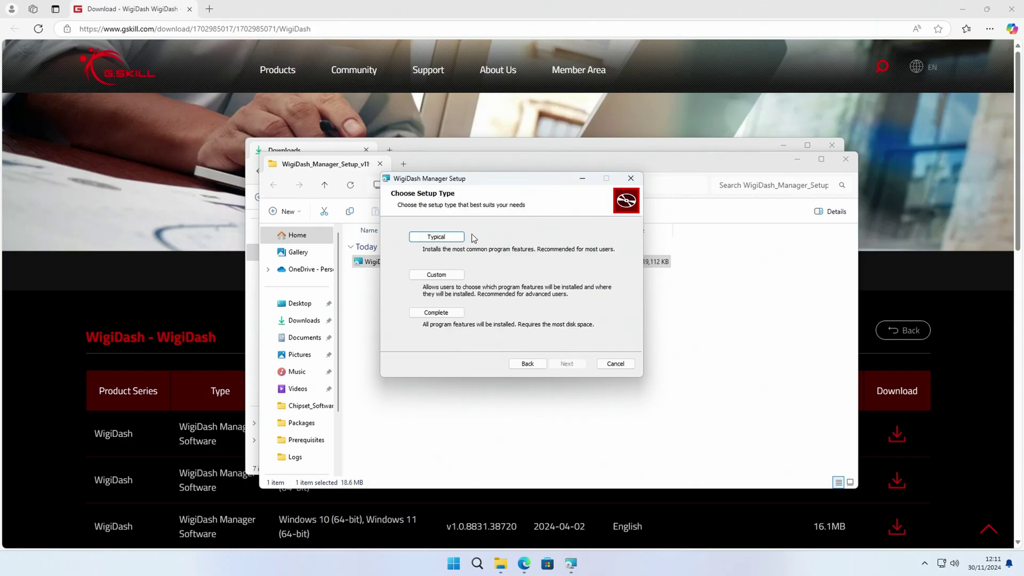
pyautogui.click(436, 238)
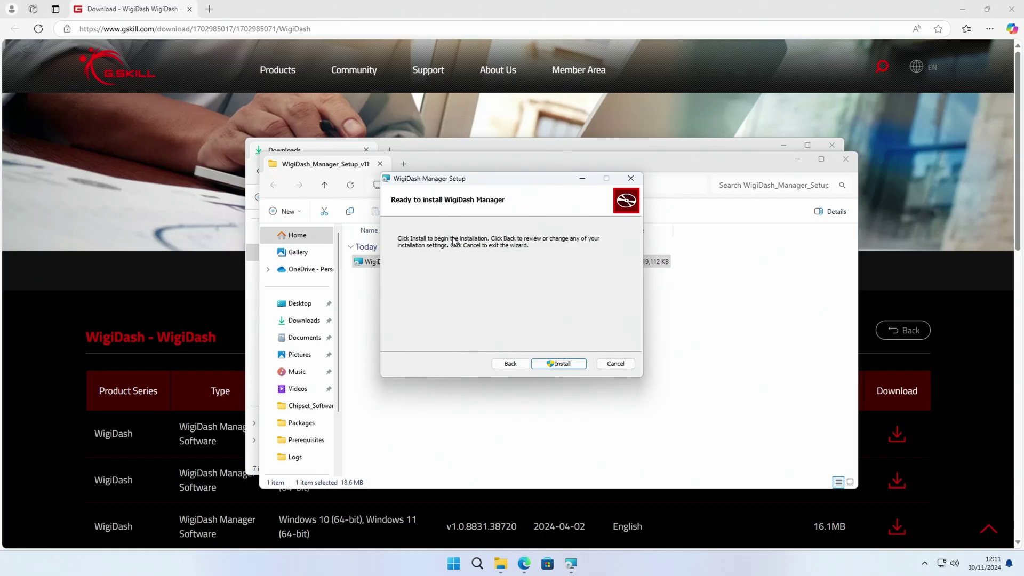
pyautogui.click(569, 364)
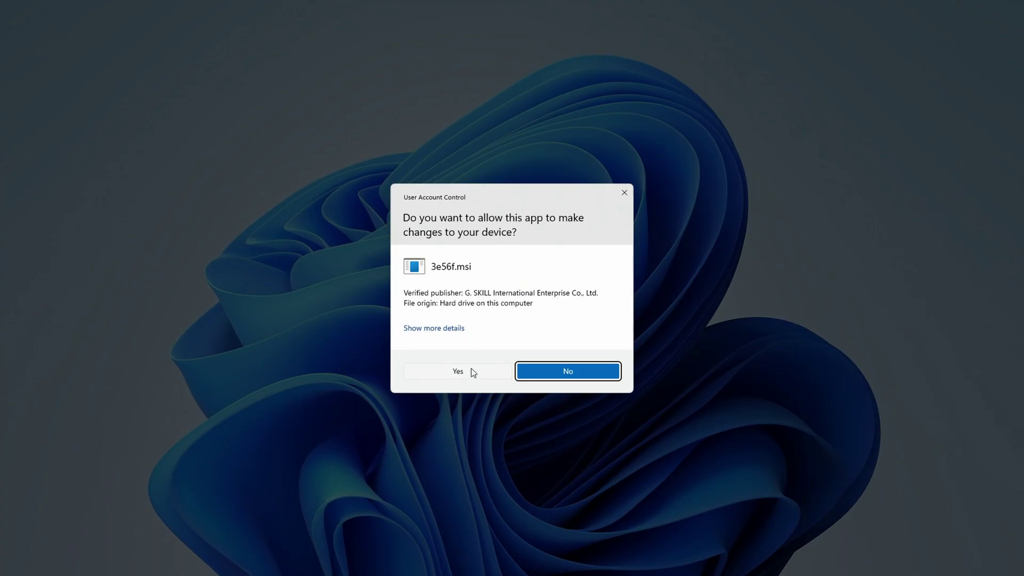
pyautogui.click(472, 371)
pyautogui.click(571, 362)
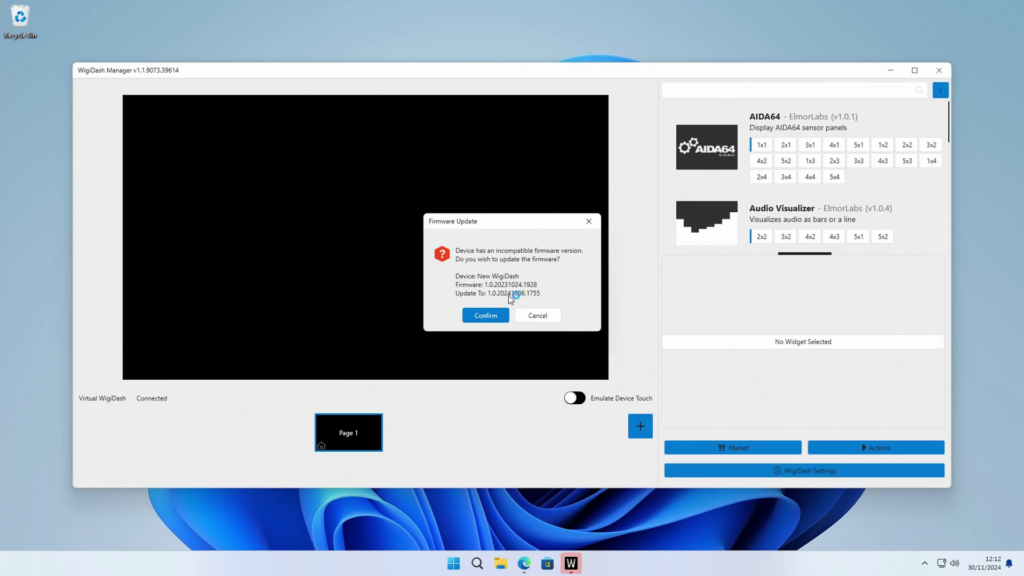
# Confirm the incompatible-firmware and bootloader-mode prompts so the device firmware gets updated.
pyautogui.click(488, 315)
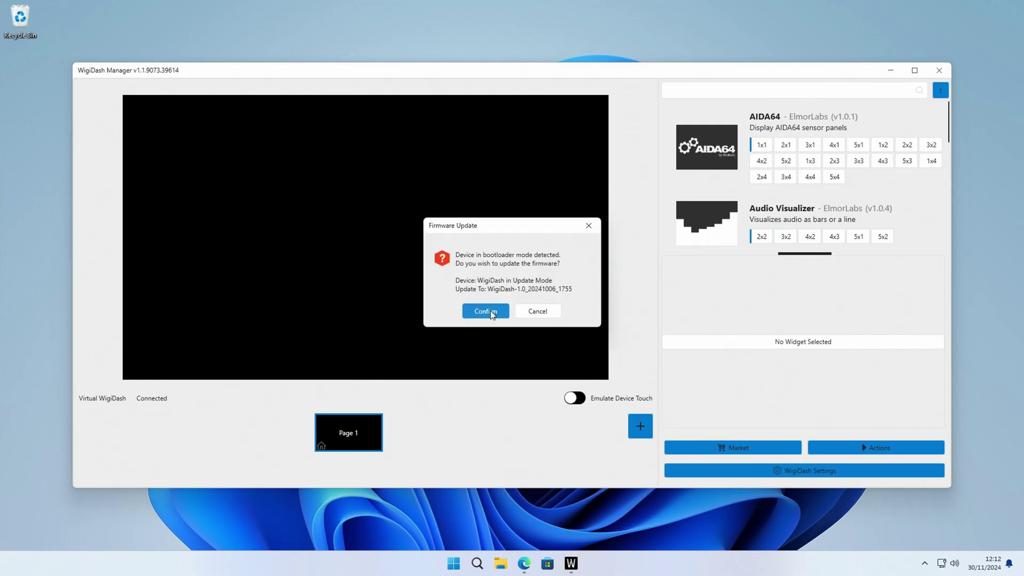
pyautogui.click(490, 311)
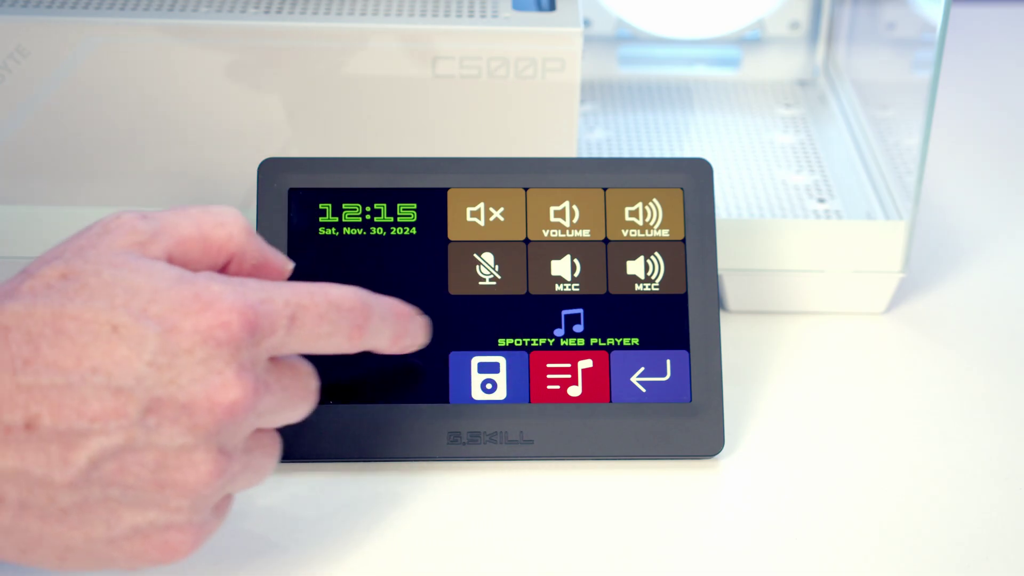
pyautogui.click(569, 376)
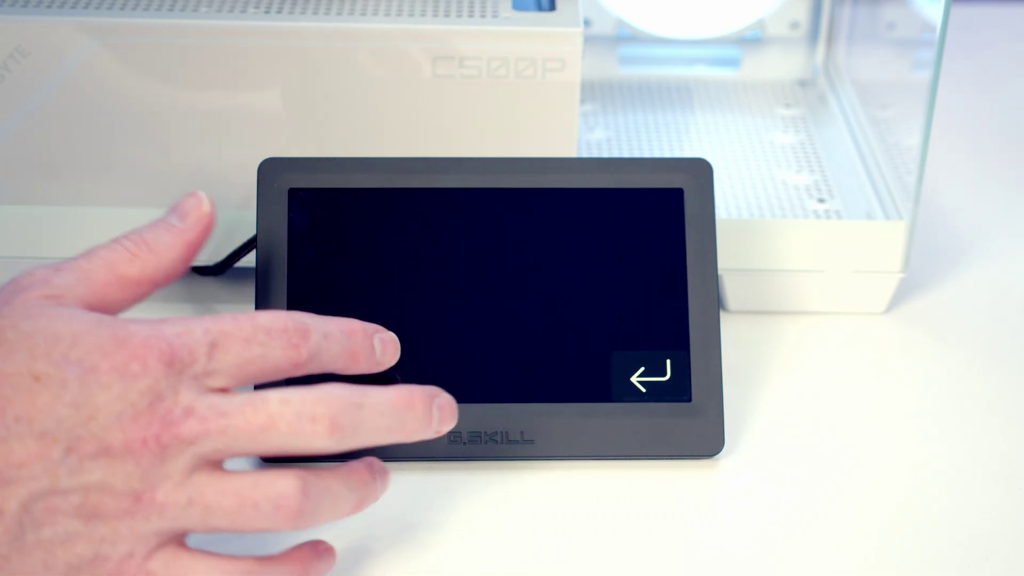
pyautogui.click(649, 376)
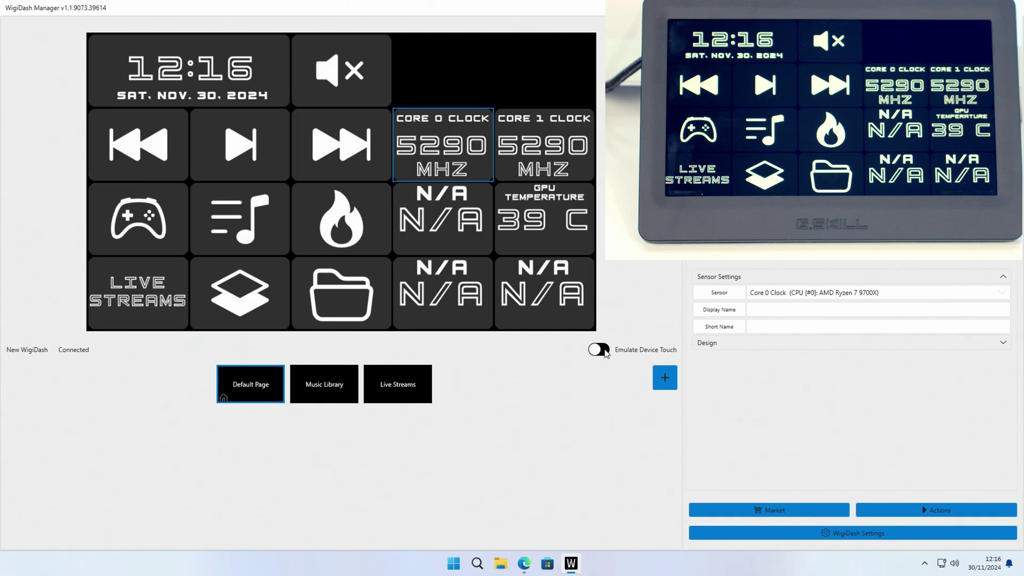
pyautogui.click(606, 353)
pyautogui.click(444, 159)
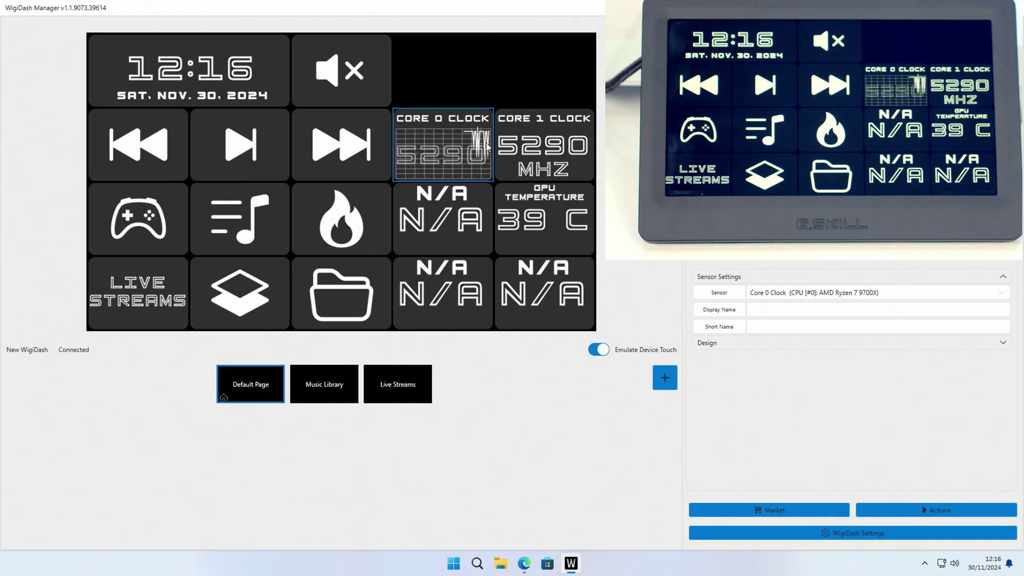
pyautogui.click(545, 155)
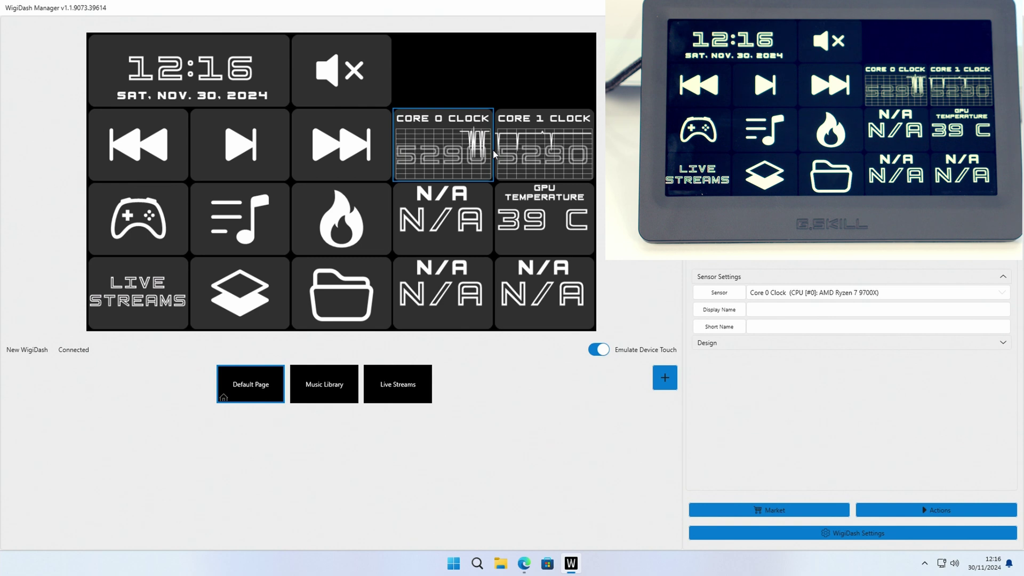
pyautogui.click(601, 353)
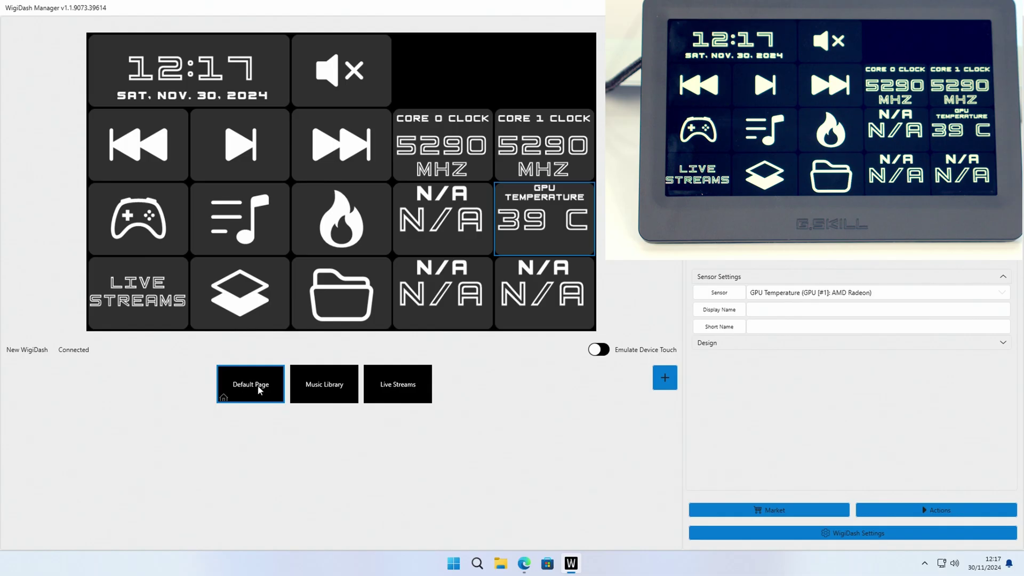
# Browse the Music Library and Live Streams pages, then add a new page named Page 4.
pyautogui.click(329, 388)
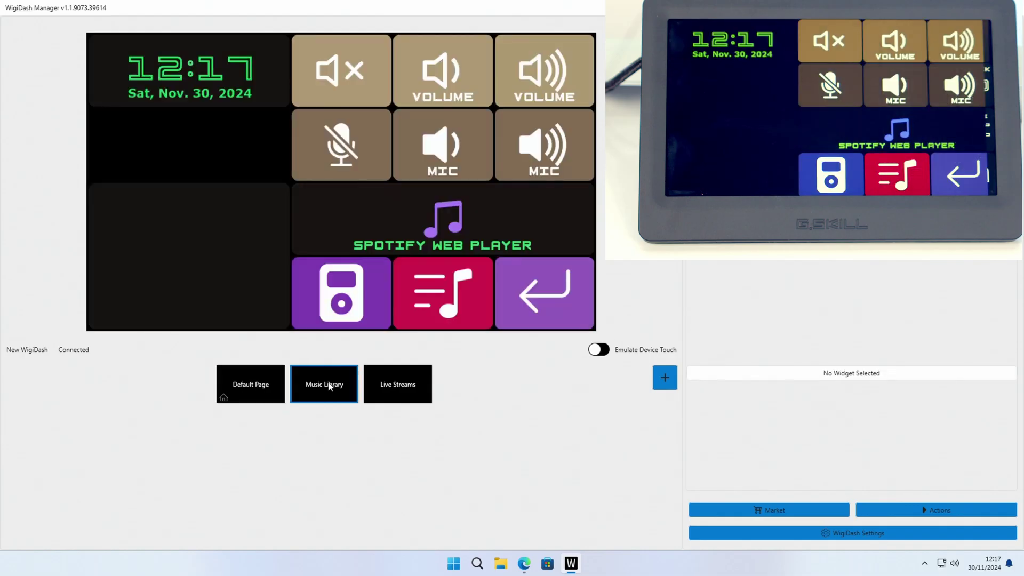
pyautogui.click(398, 382)
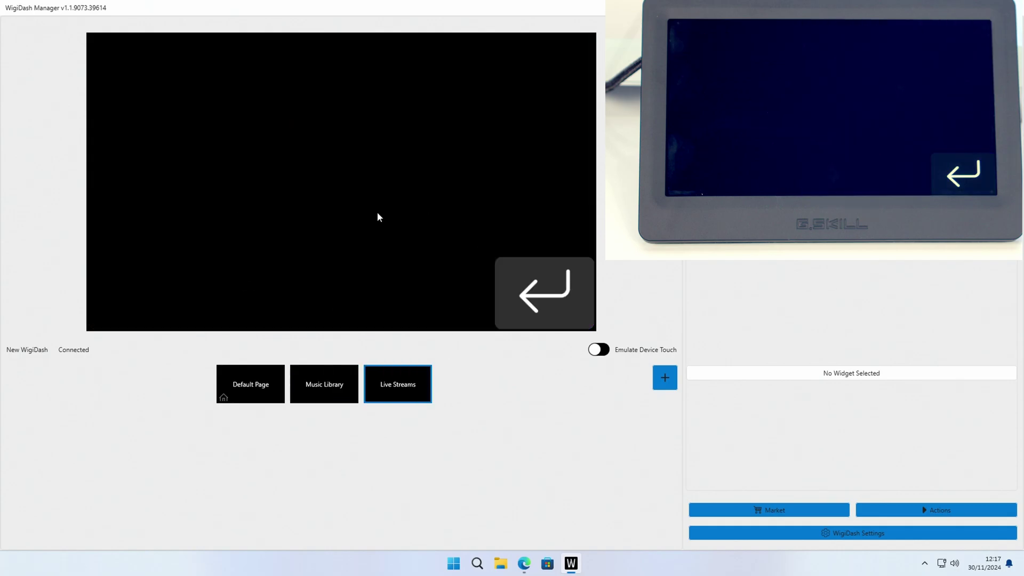
pyautogui.click(324, 394)
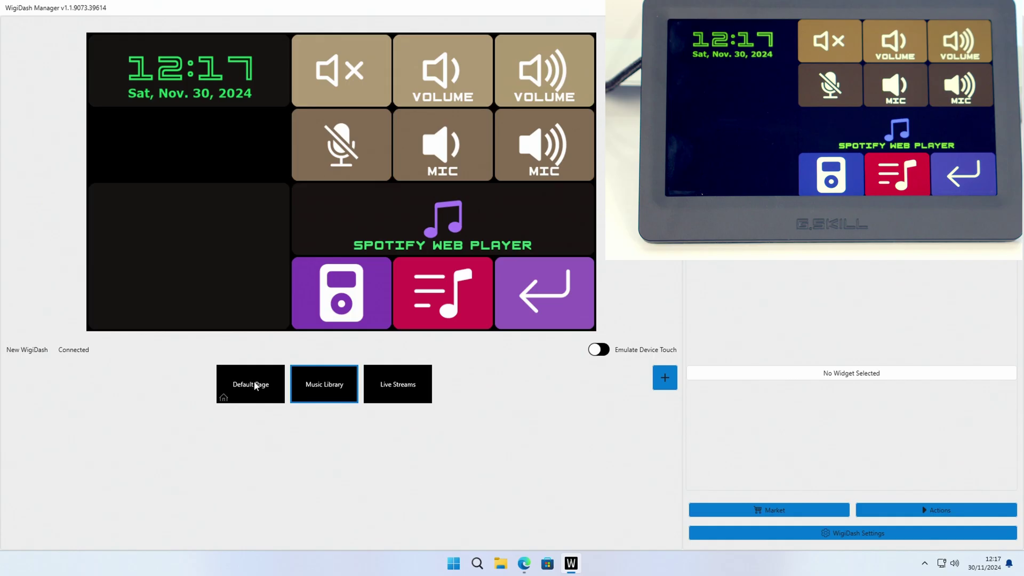
pyautogui.click(256, 386)
pyautogui.click(662, 378)
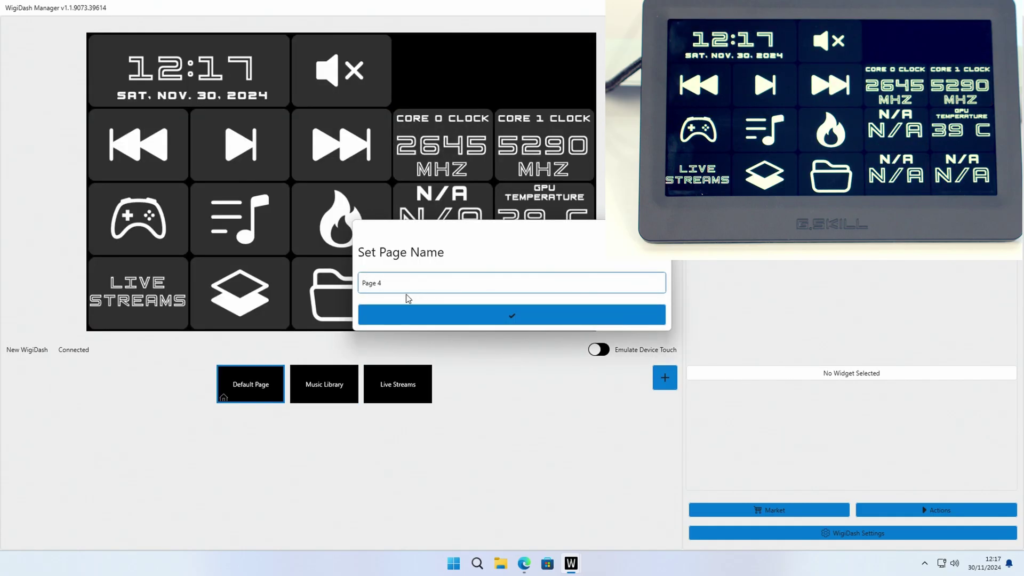
pyautogui.click(495, 315)
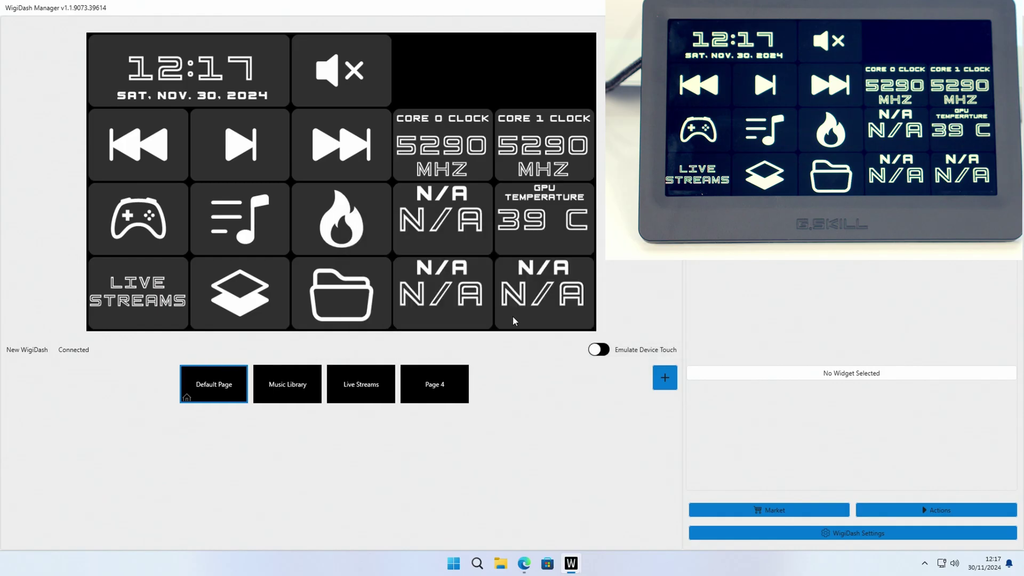
# Cycle through Page 4, Live Streams and Music Library, ending on the Default Page.
pyautogui.click(417, 400)
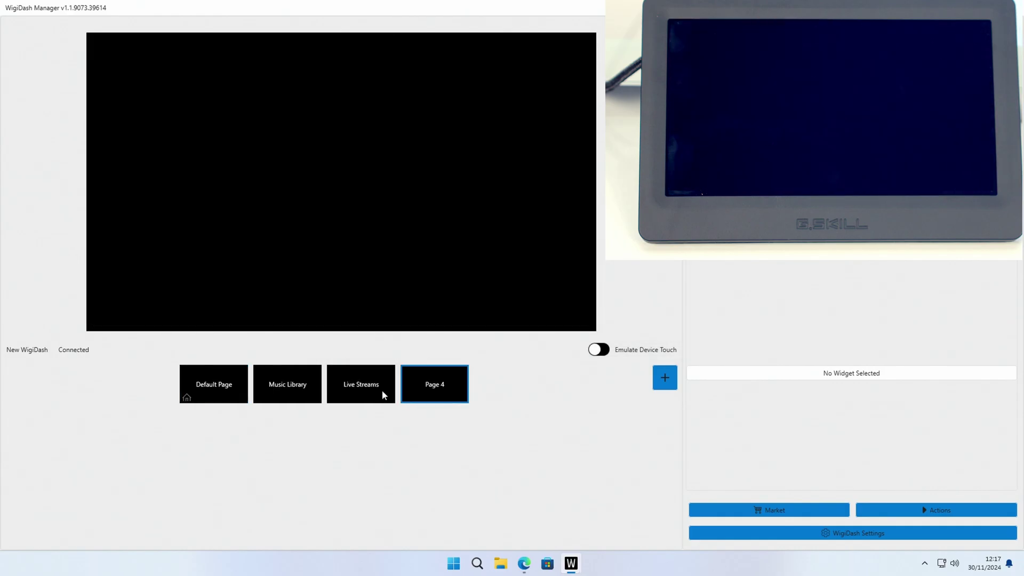
pyautogui.click(384, 394)
pyautogui.click(285, 391)
pyautogui.click(212, 387)
pyautogui.click(439, 394)
pyautogui.click(201, 380)
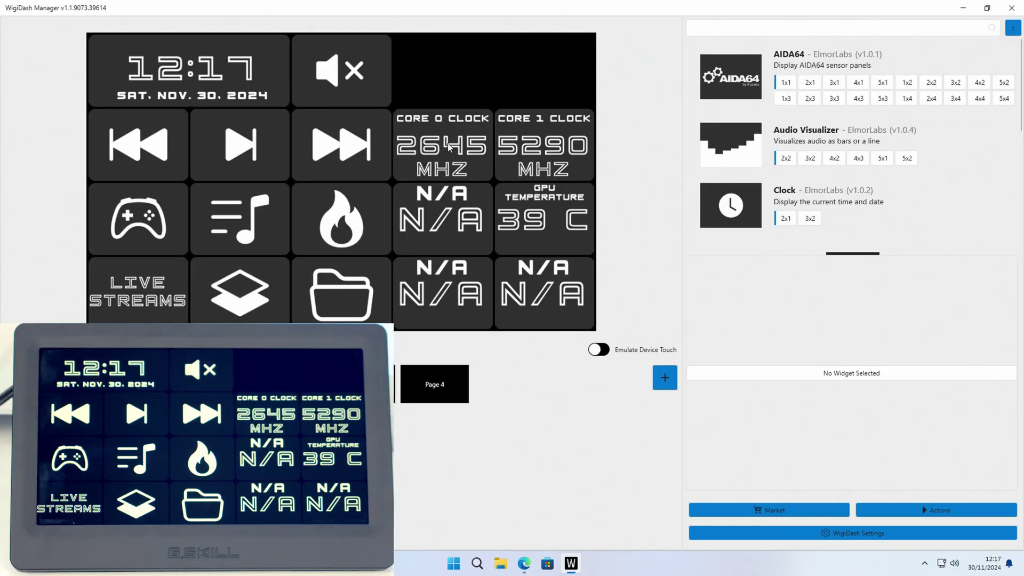
# Change the Core 0 Clock tile's sensor to GPU Fan1 (NVIDIA RTX 4070), then deselect it.
pyautogui.click(449, 147)
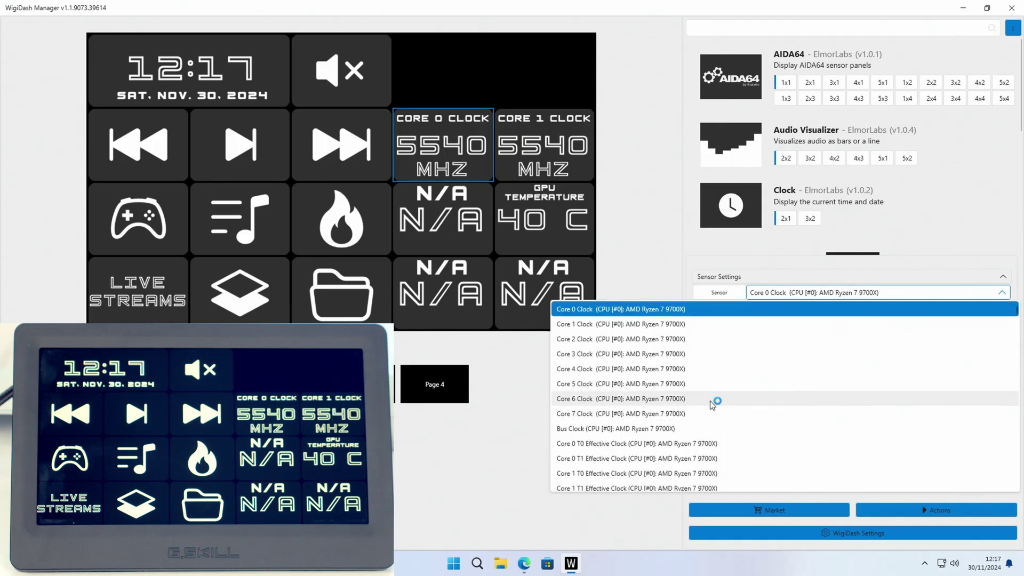
pyautogui.scroll(-10, 715, 400)
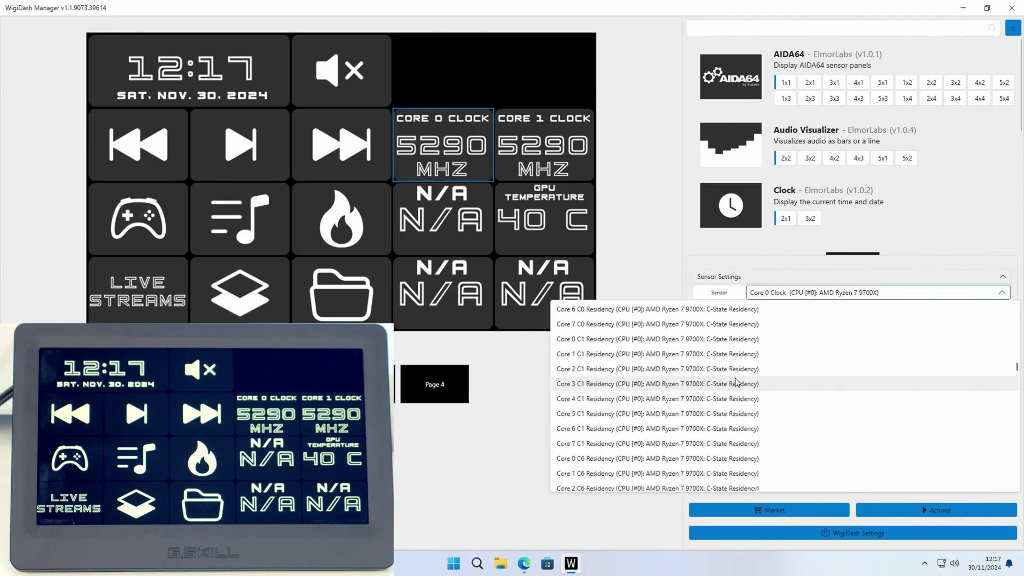
pyautogui.scroll(-10, 735, 380)
pyautogui.scroll(-5, 735, 380)
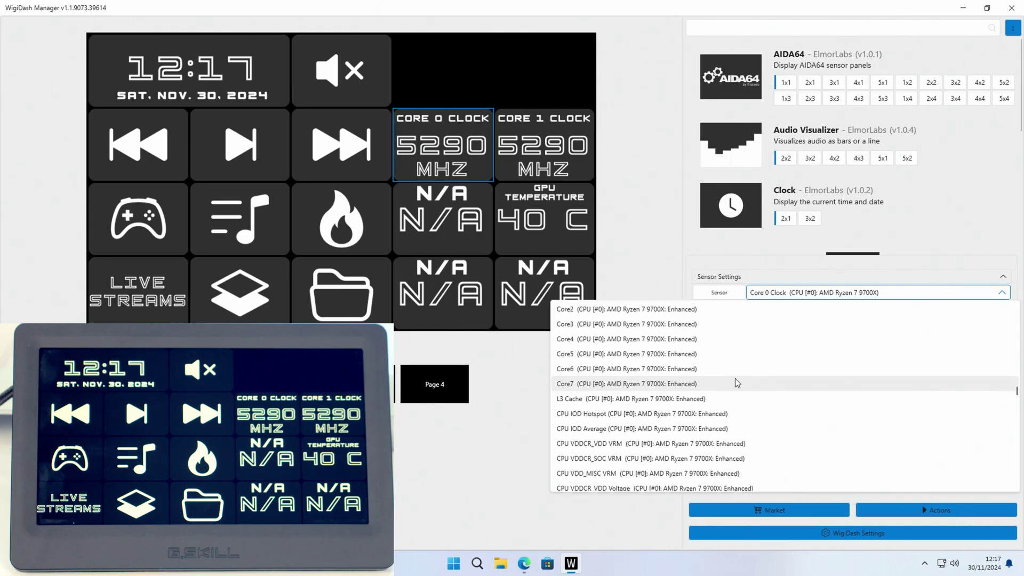
pyautogui.scroll(-15, 736, 382)
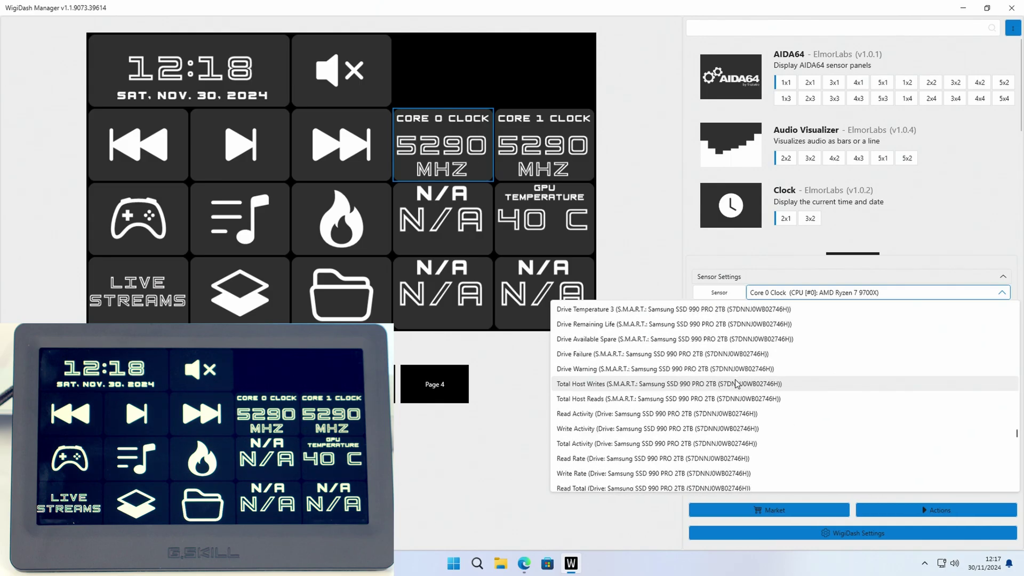
pyautogui.scroll(-15, 736, 382)
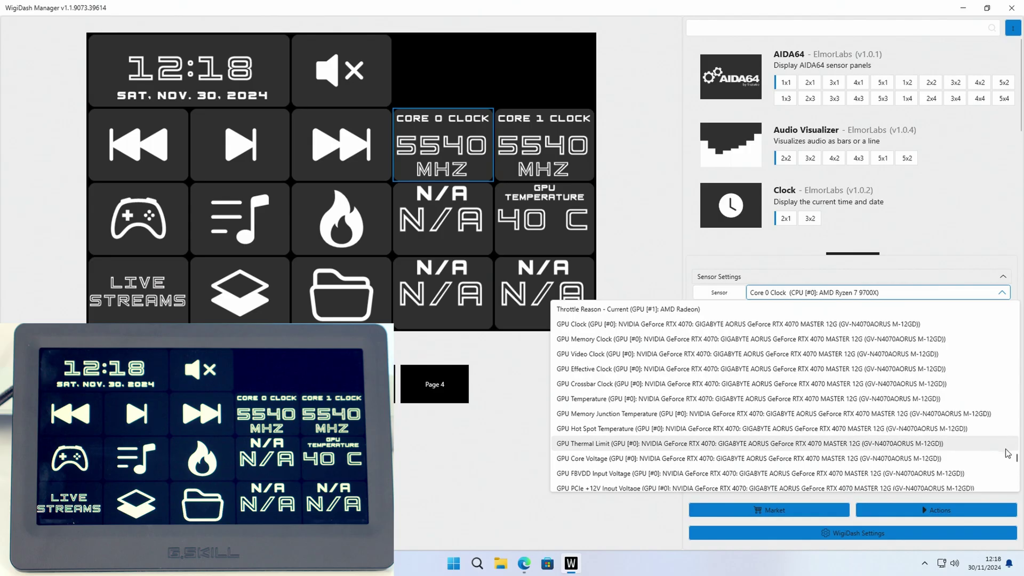
pyautogui.moveTo(1016, 457); pyautogui.dragTo(1012, 486)
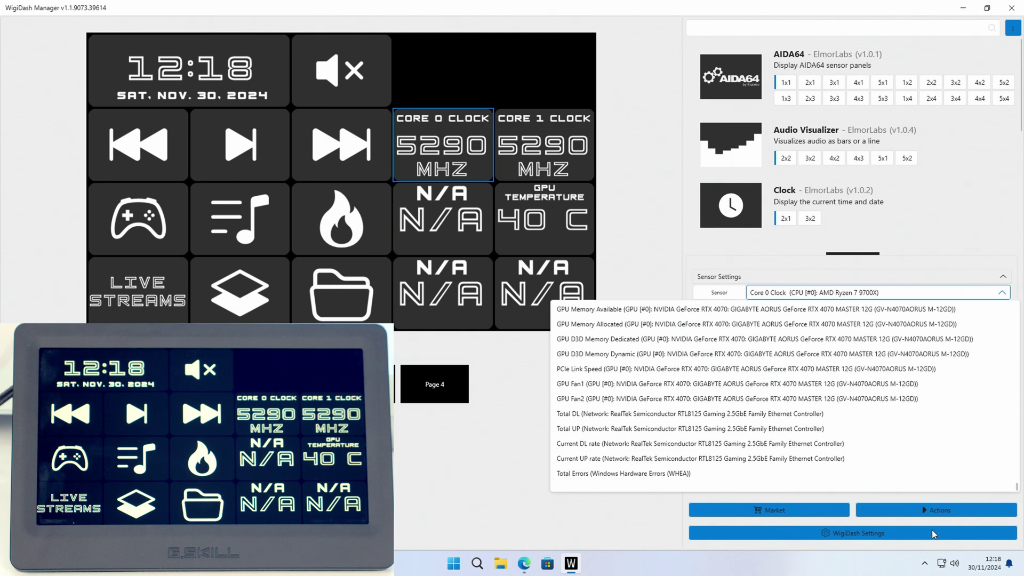
pyautogui.click(618, 384)
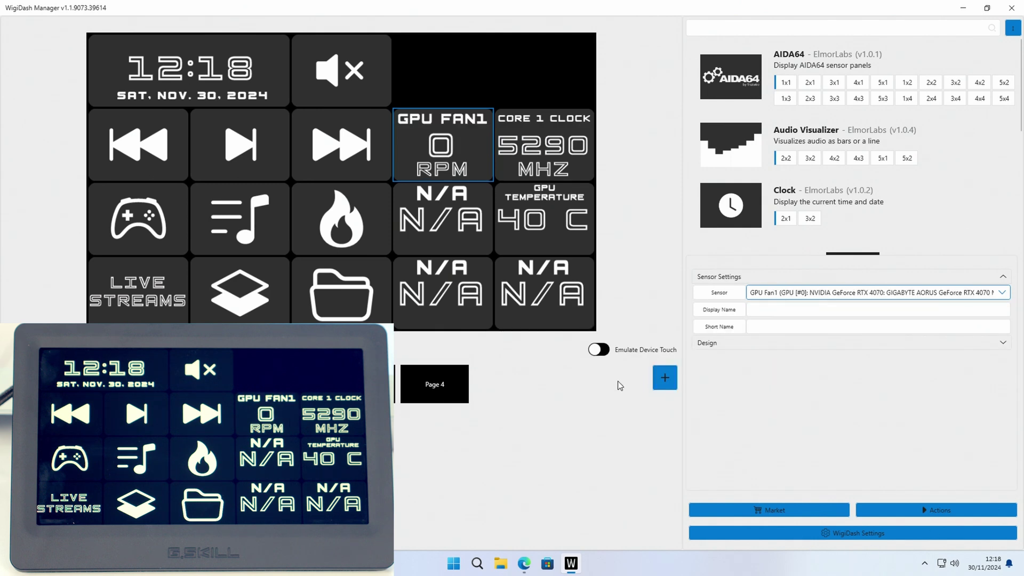
pyautogui.click(596, 440)
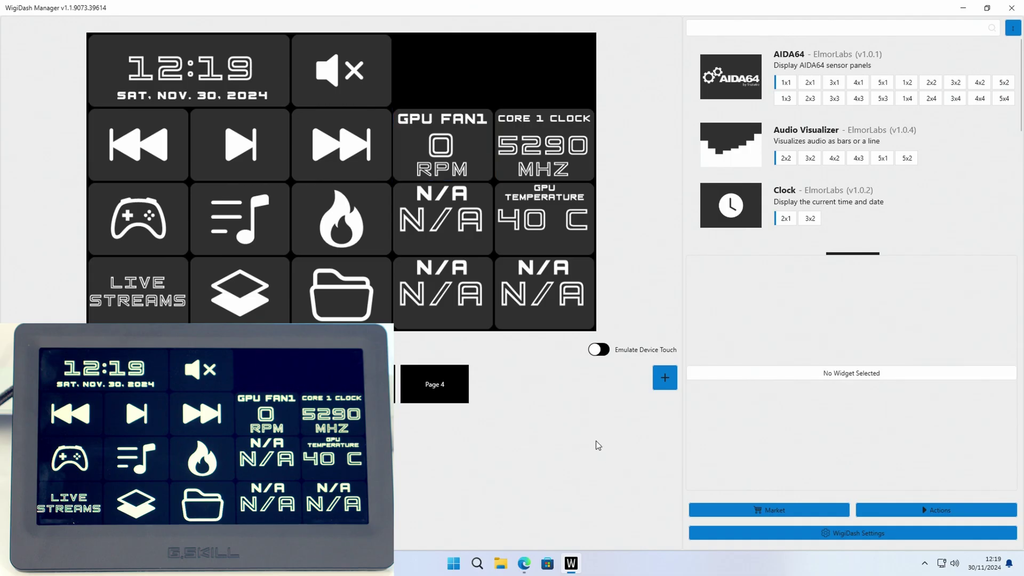
# Replace the folder tile's image with the wrench icon (wrench.svg).
pyautogui.click(353, 292)
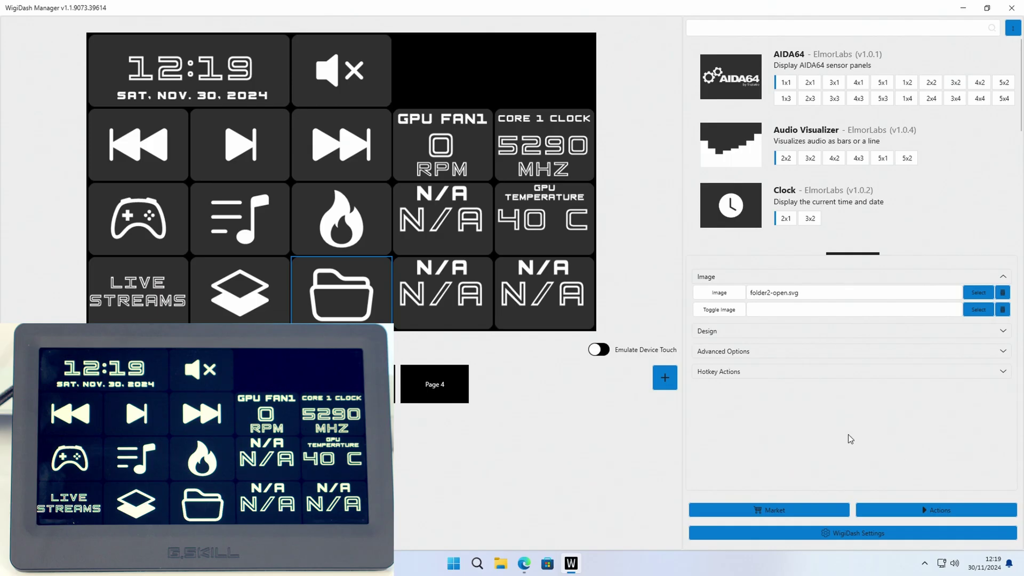
pyautogui.click(760, 293)
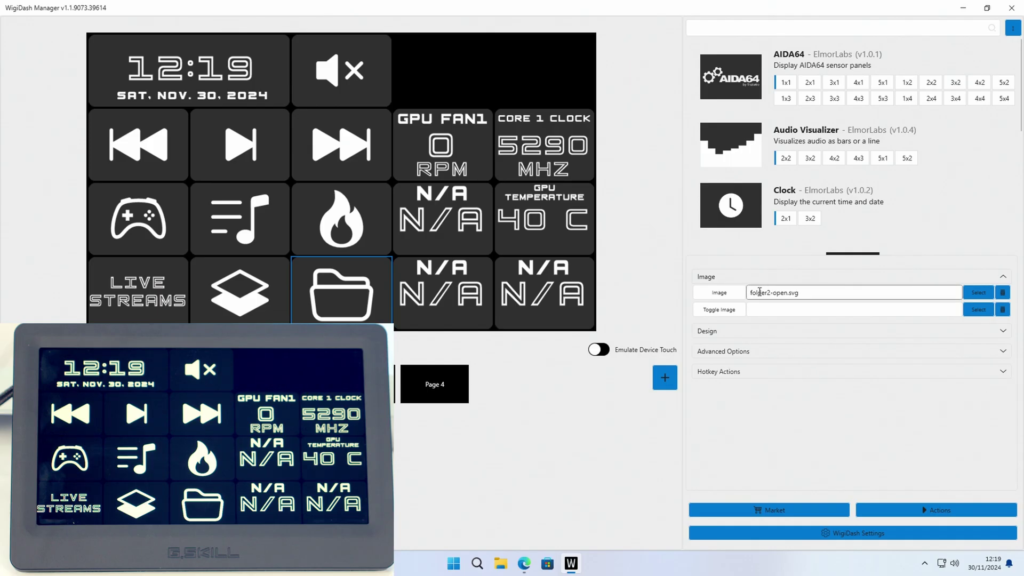
pyautogui.click(967, 294)
pyautogui.moveTo(710, 230); pyautogui.dragTo(699, 384)
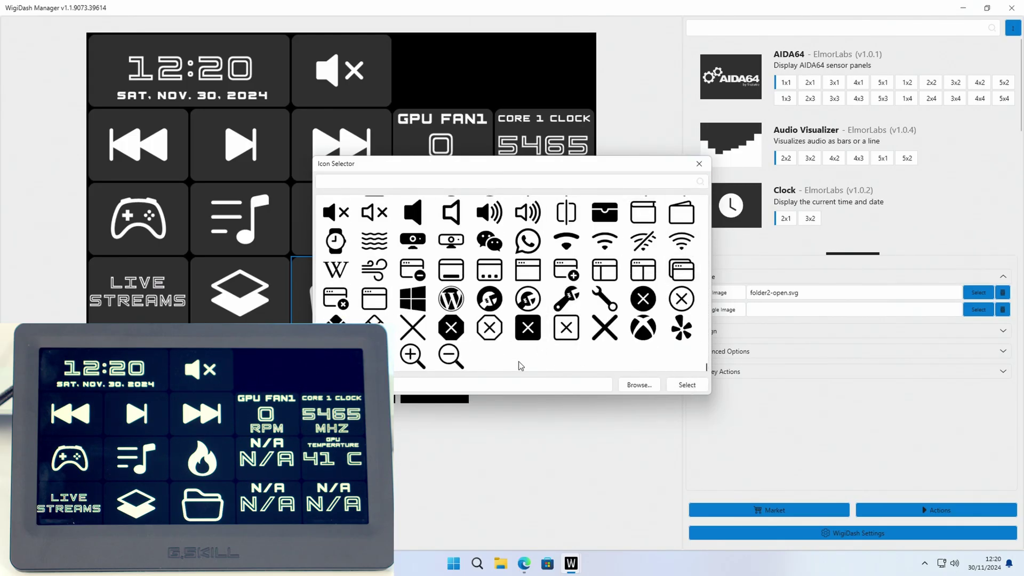
pyautogui.click(603, 299)
pyautogui.click(678, 385)
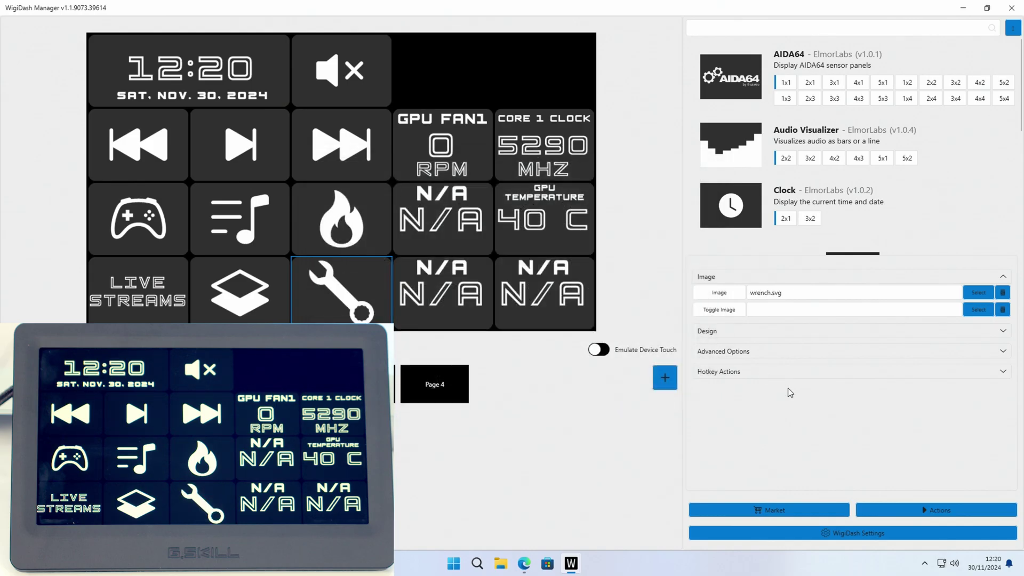
# Expand the tile's Design, Advanced Options and Hotkey Actions sections.
pyautogui.click(788, 331)
pyautogui.scroll(-3, 946, 417)
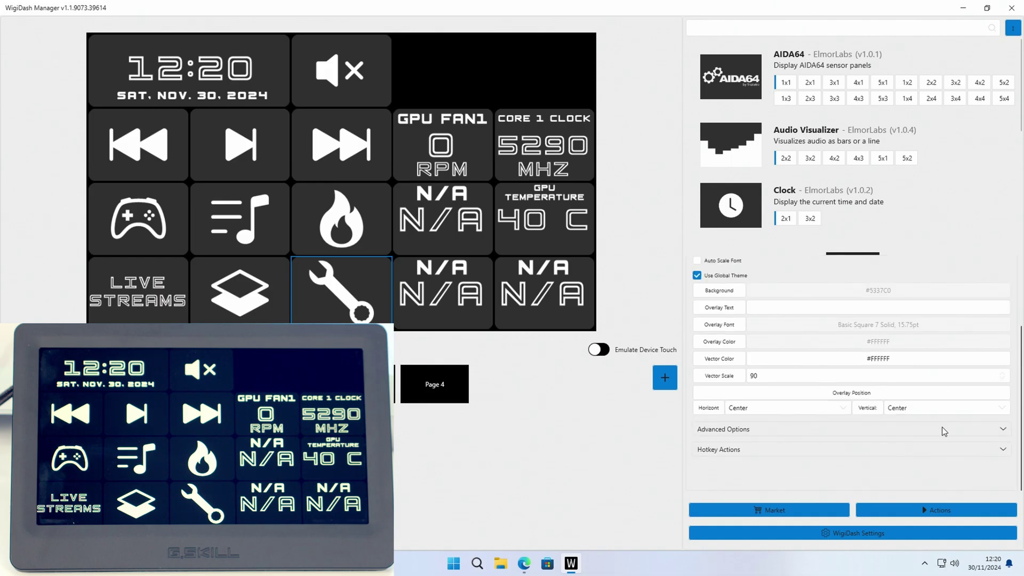
pyautogui.click(942, 430)
pyautogui.click(845, 435)
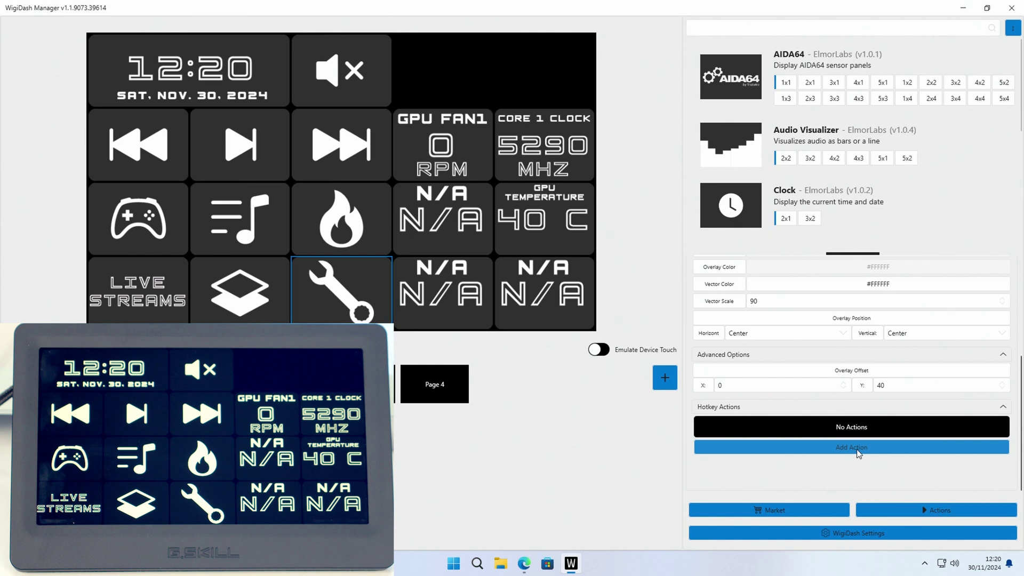
# Add a tile action set to 'Open a URL' and paste in the YouTube channel link.
pyautogui.click(858, 452)
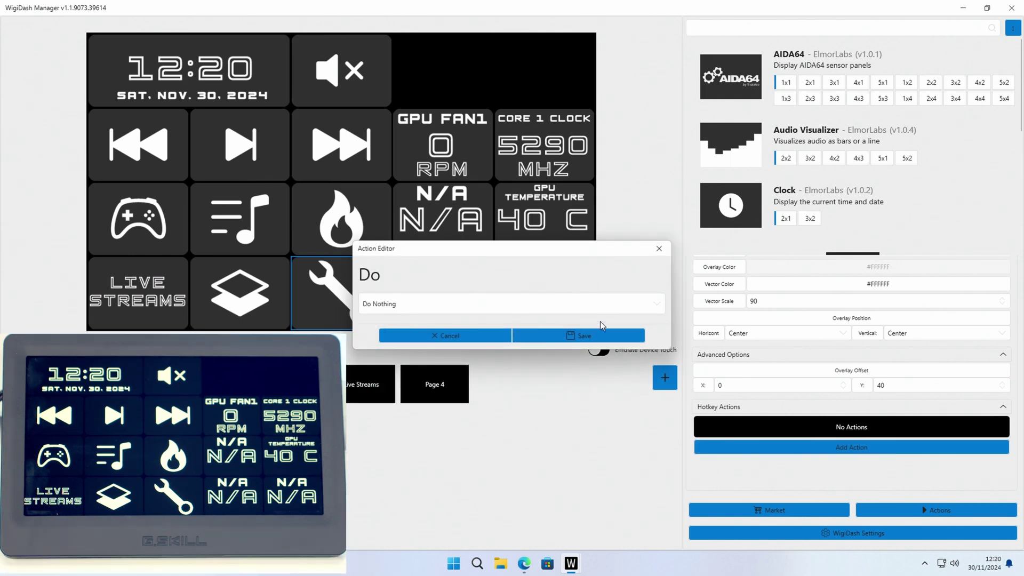
pyautogui.click(656, 306)
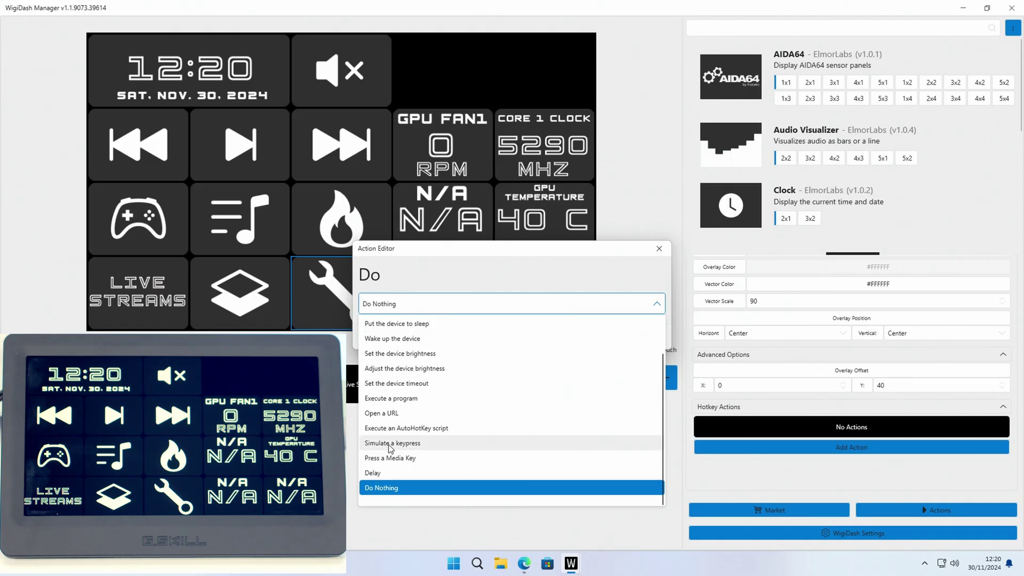
pyautogui.click(393, 414)
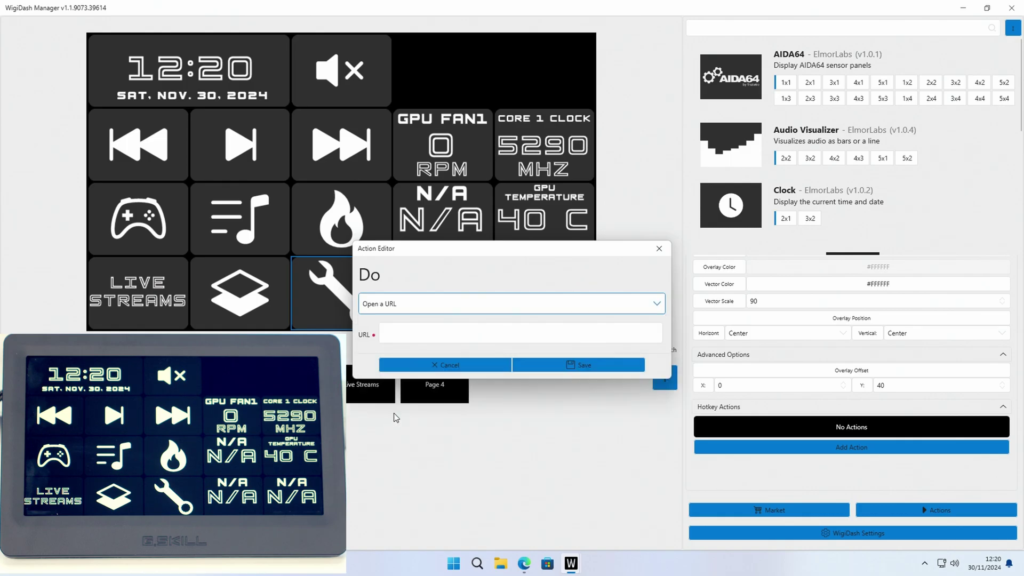
pyautogui.click(419, 333)
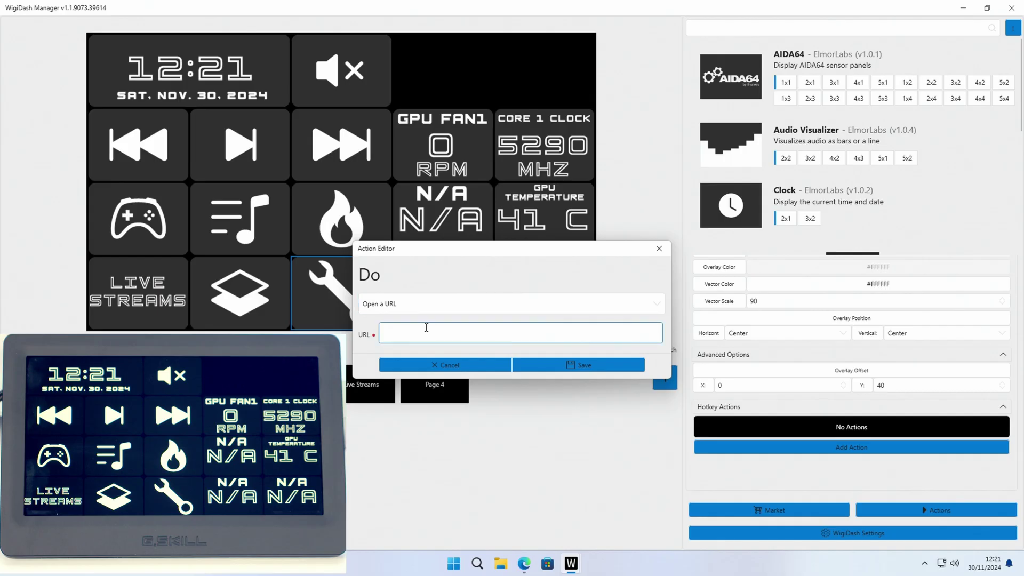
pyautogui.write('https://www.youtube.com/@ChristopherFlannigan/')
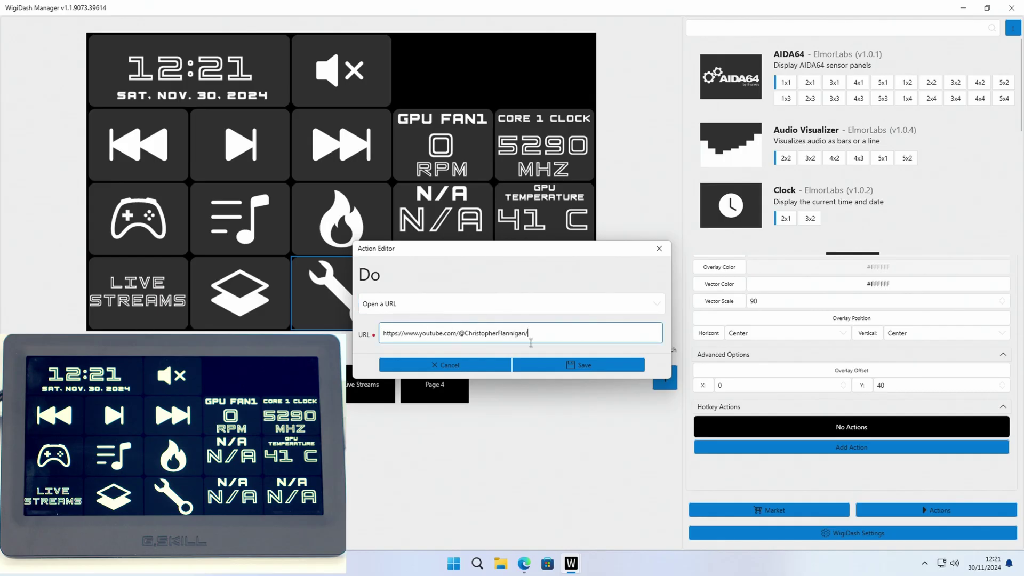
# Save the Open a URL action and give the tile the youtube.svg icon.
pyautogui.click(560, 365)
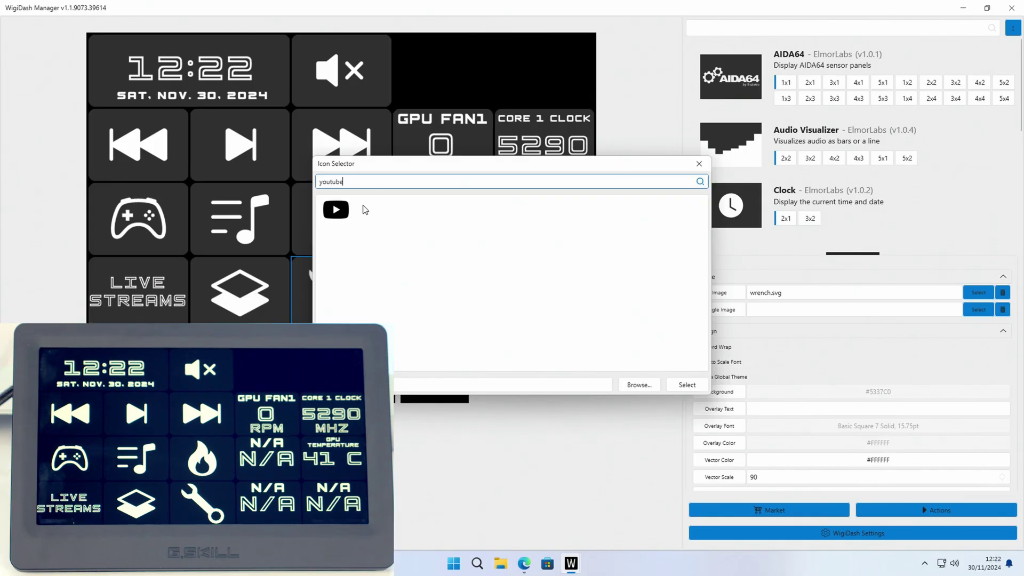
pyautogui.click(343, 212)
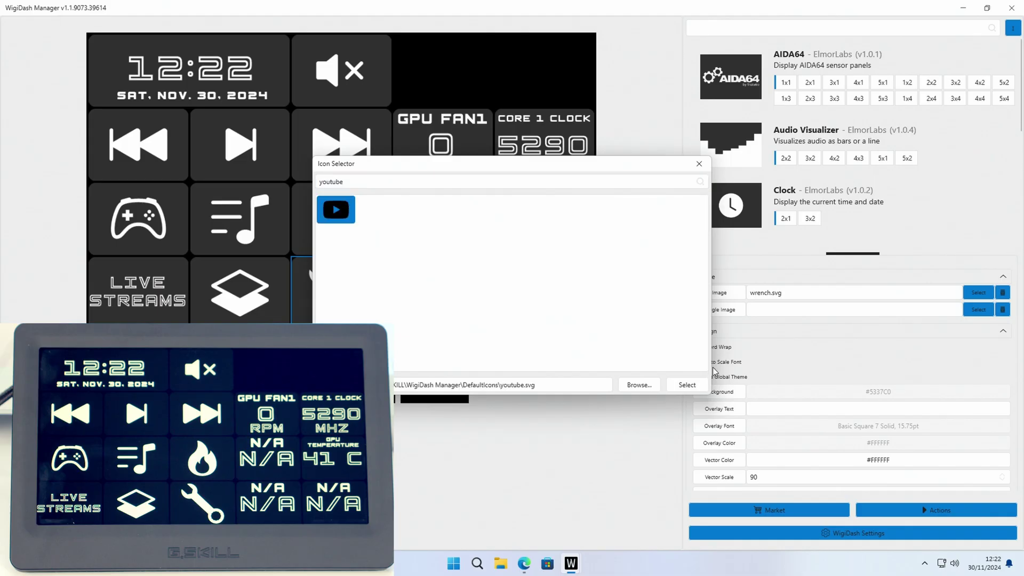
pyautogui.click(687, 385)
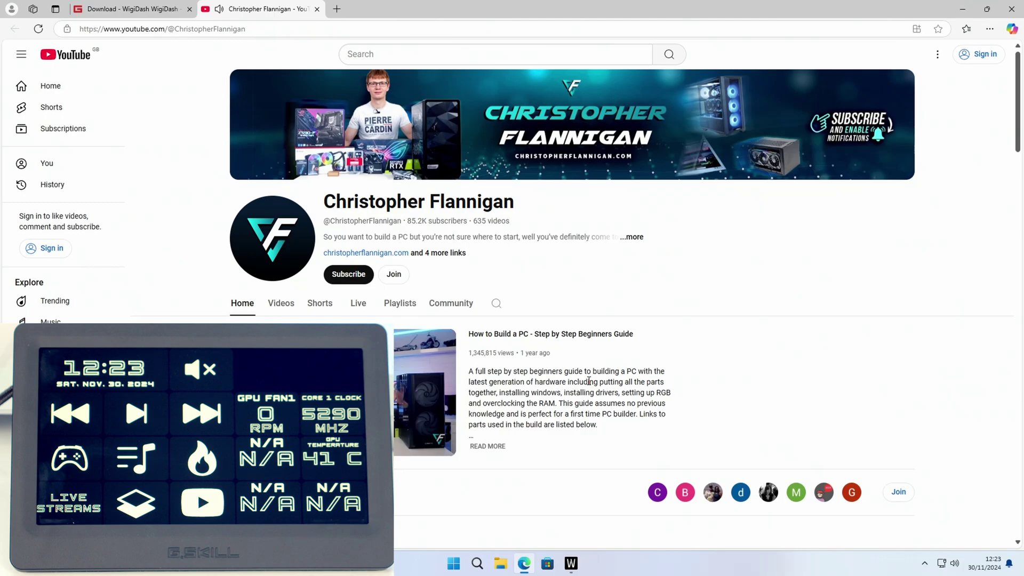
# Switch from the Edge YouTube channel page back to WigiDash Manager with Alt+Tab.
pyautogui.hotkey('alt', 'Tab')
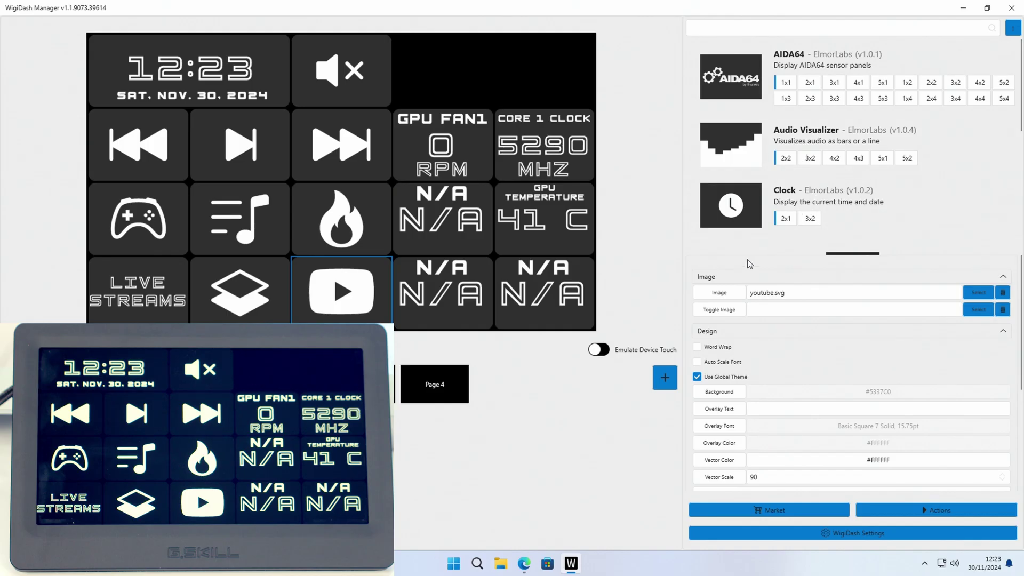
# Install the Weather plugin v1.0.3 from the Market.
pyautogui.click(786, 504)
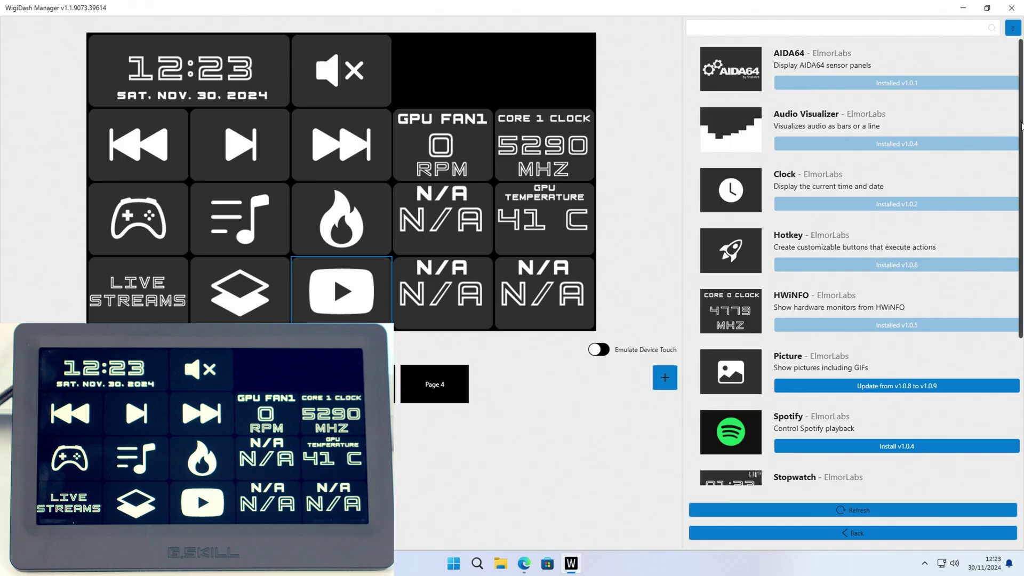
pyautogui.scroll(-5, 1005, 406)
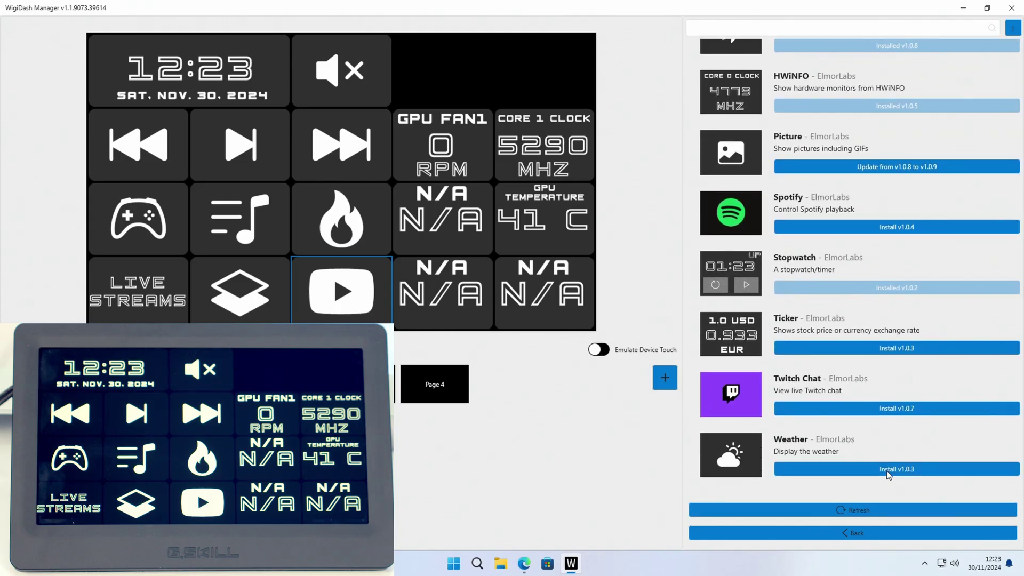
pyautogui.click(888, 470)
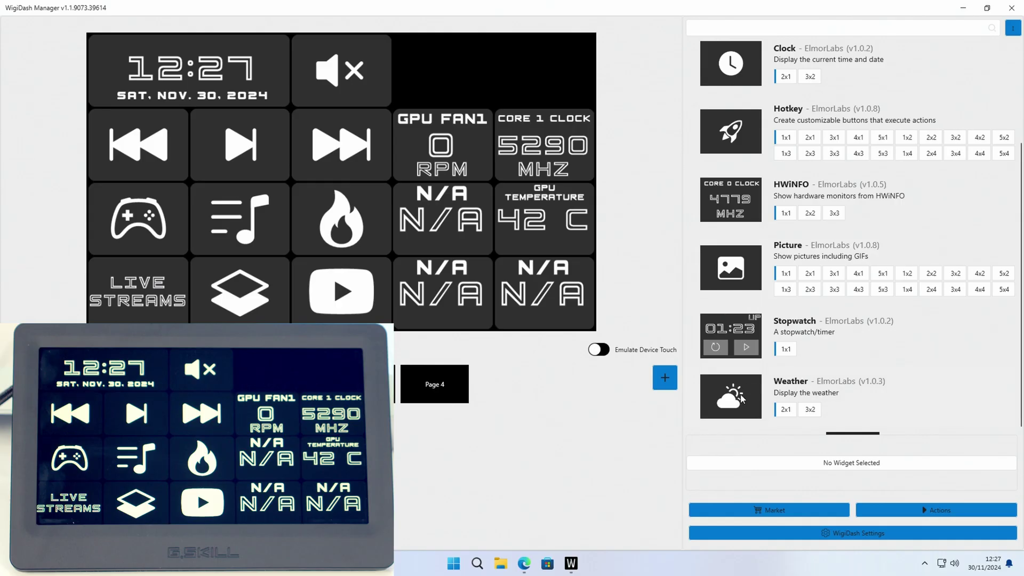
# Place a 2x1 Weather widget in the empty top-right slot of the Default Page.
pyautogui.click(812, 410)
pyautogui.click(787, 411)
pyautogui.moveTo(709, 379); pyautogui.dragTo(488, 124)
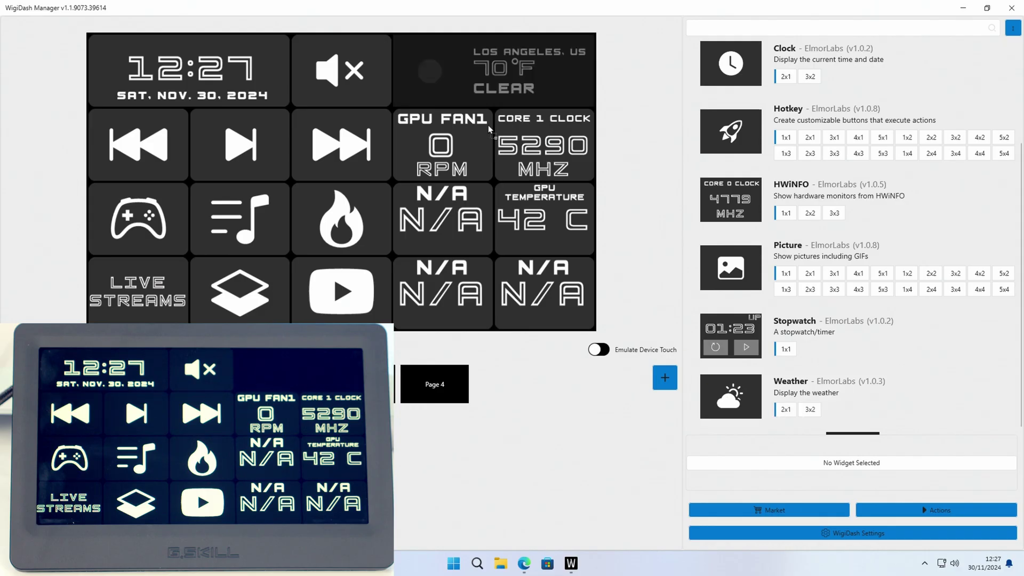
pyautogui.moveTo(466, 69); pyautogui.dragTo(466, 70)
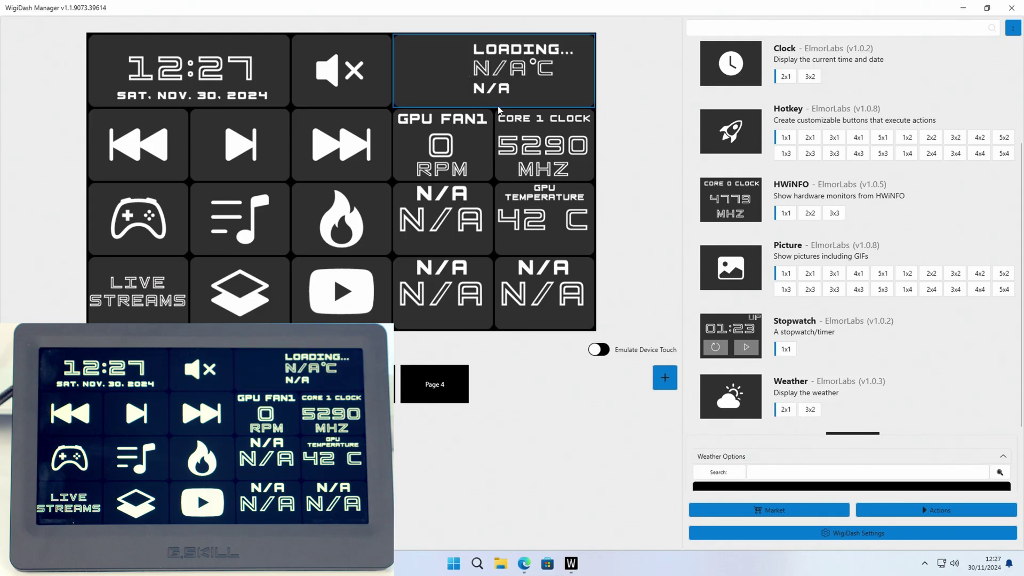
pyautogui.moveTo(866, 433); pyautogui.dragTo(866, 250)
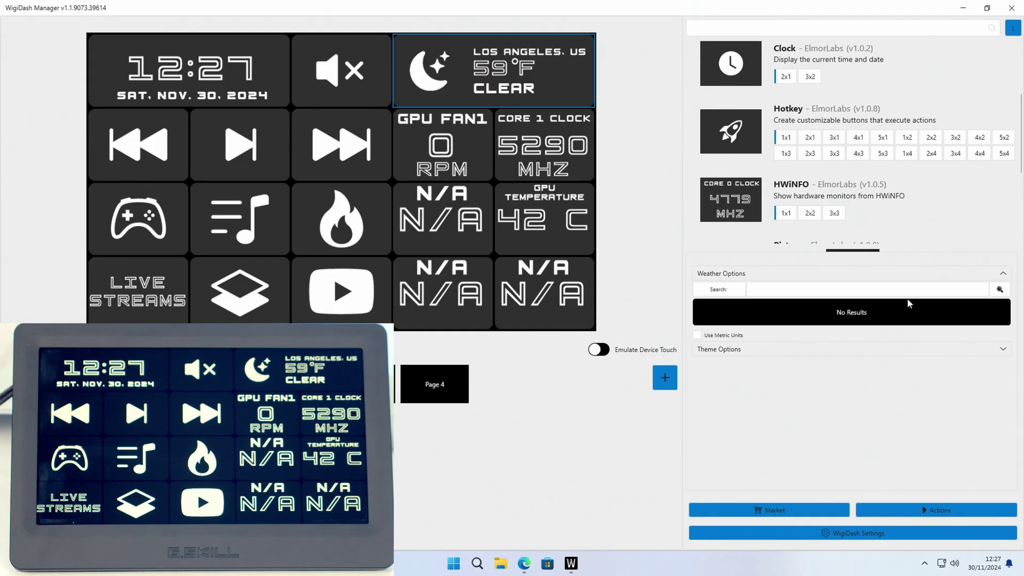
# Switch the weather to metric units and set its location to Belfast, GB.
pyautogui.click(704, 348)
pyautogui.click(697, 336)
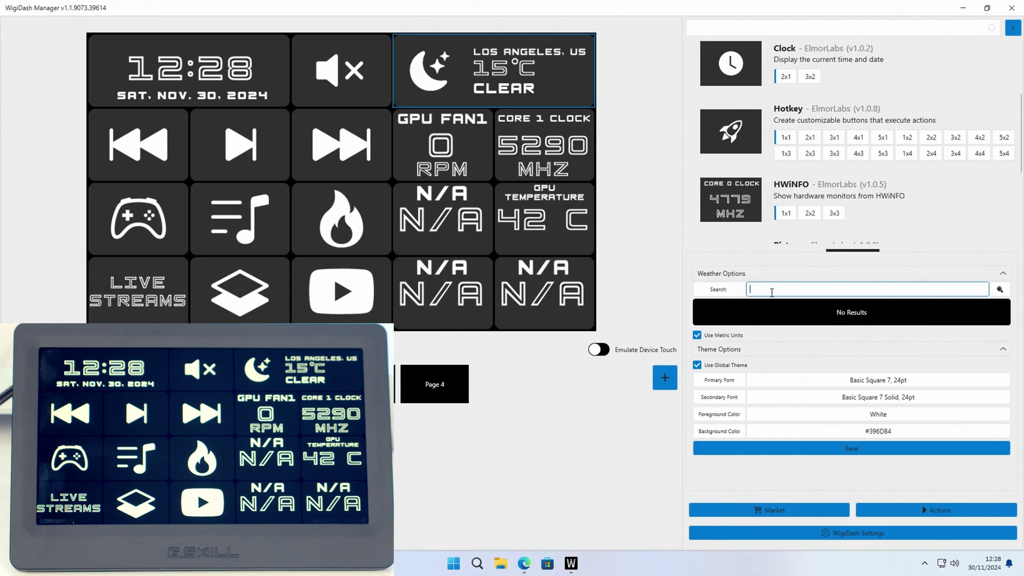
pyautogui.write('belfast')
pyautogui.click(1000, 289)
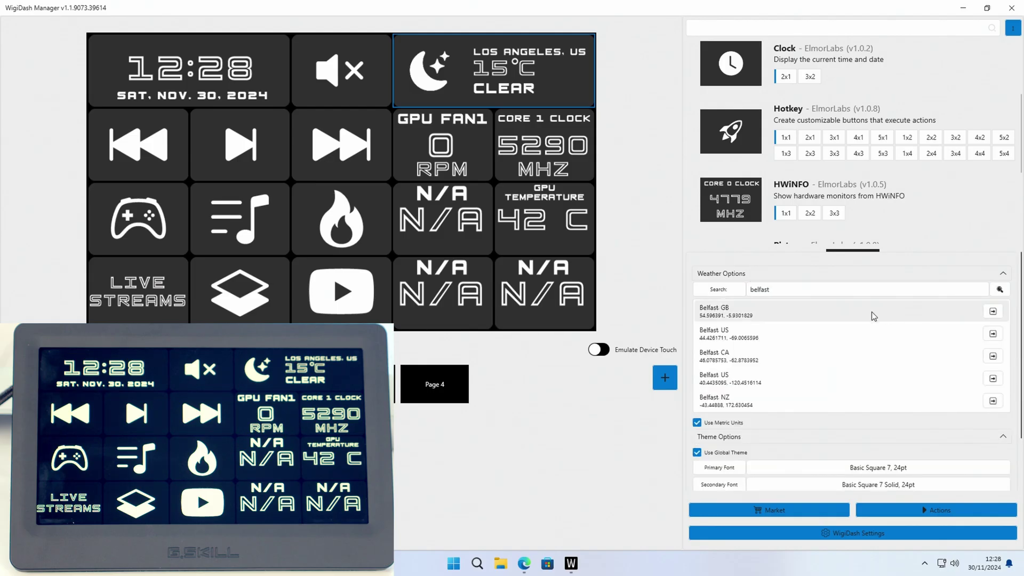
pyautogui.click(734, 314)
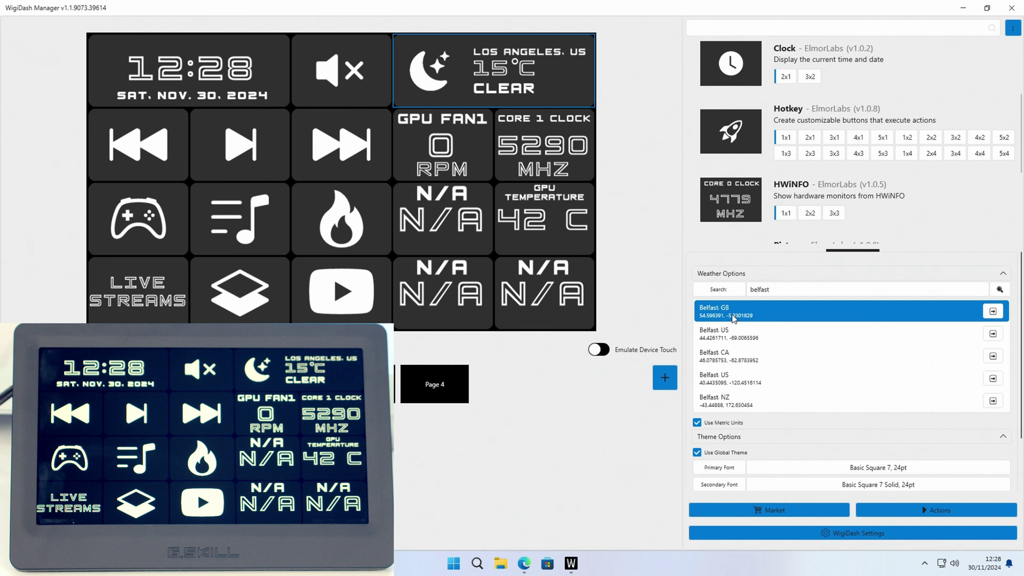
pyautogui.click(993, 312)
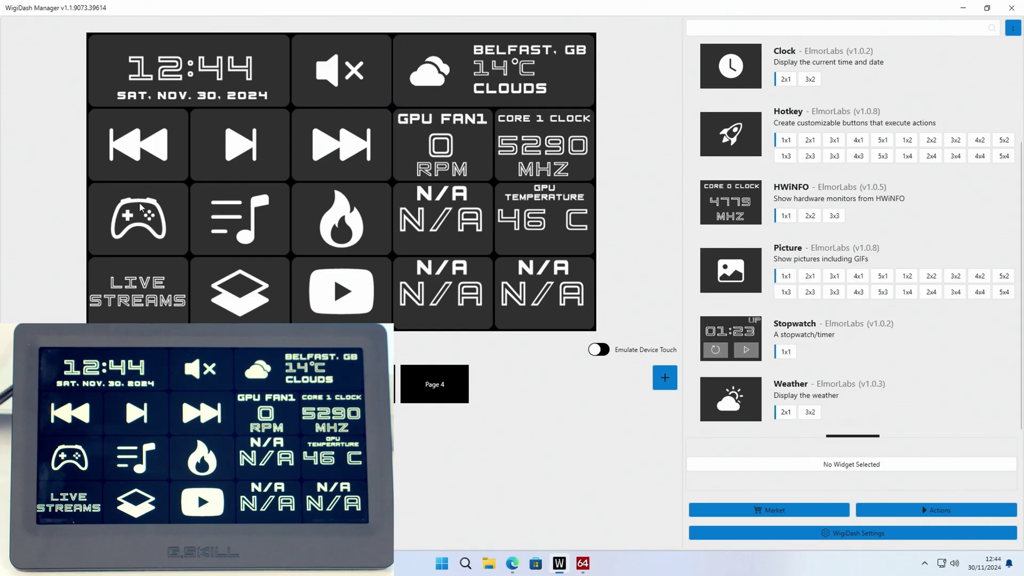
# Delete the gamepad tile, put a 1x1 Picture widget in its slot, and show its Image settings.
pyautogui.rightClick(146, 216)
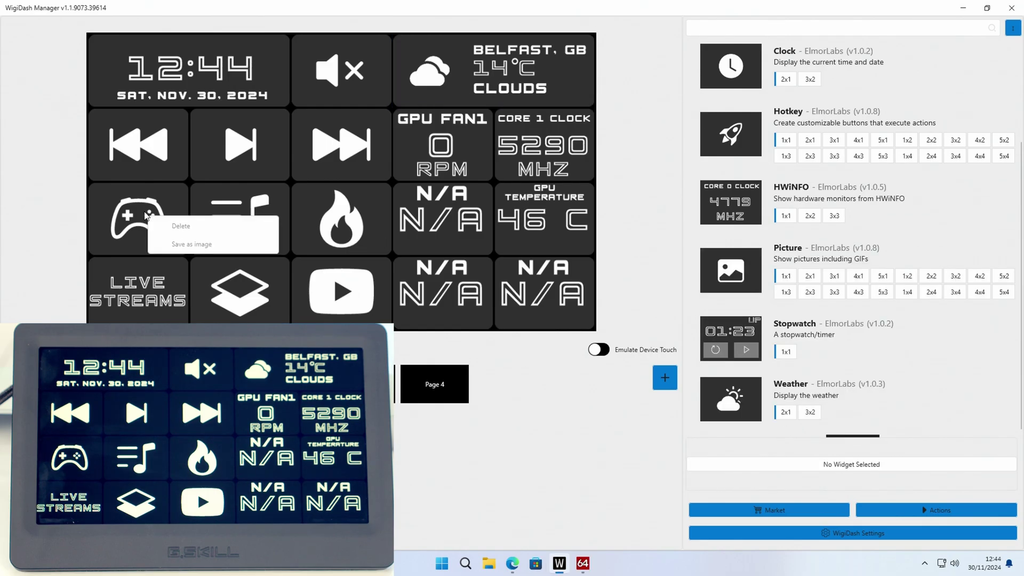
pyautogui.click(178, 226)
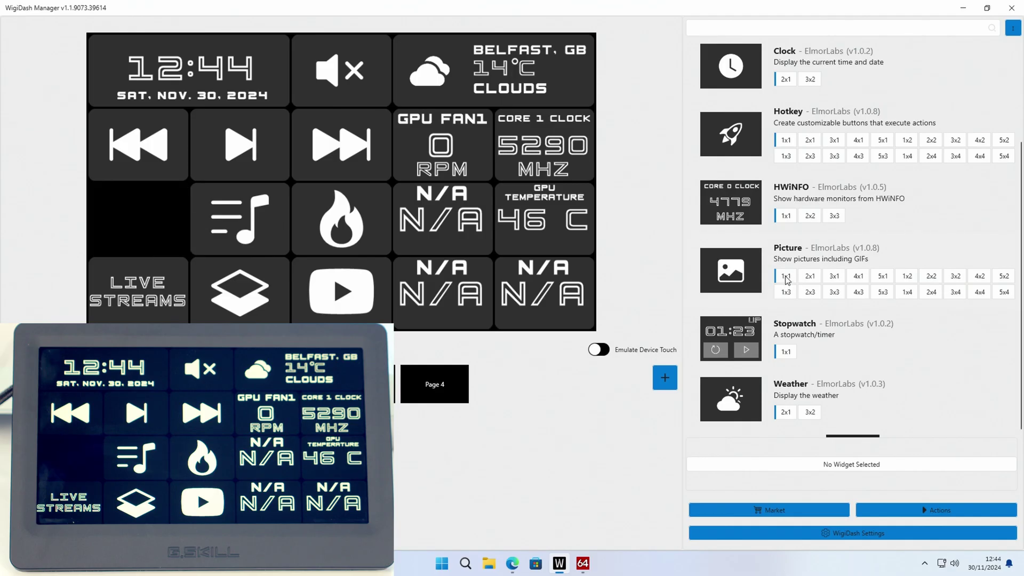
pyautogui.moveTo(742, 275); pyautogui.dragTo(144, 222)
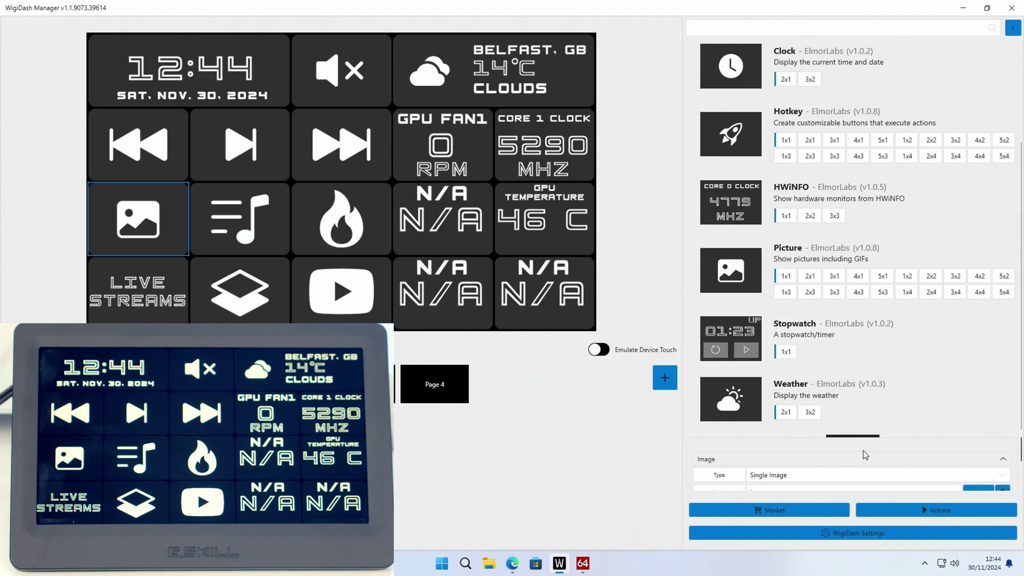
pyautogui.moveTo(863, 435); pyautogui.dragTo(861, 358)
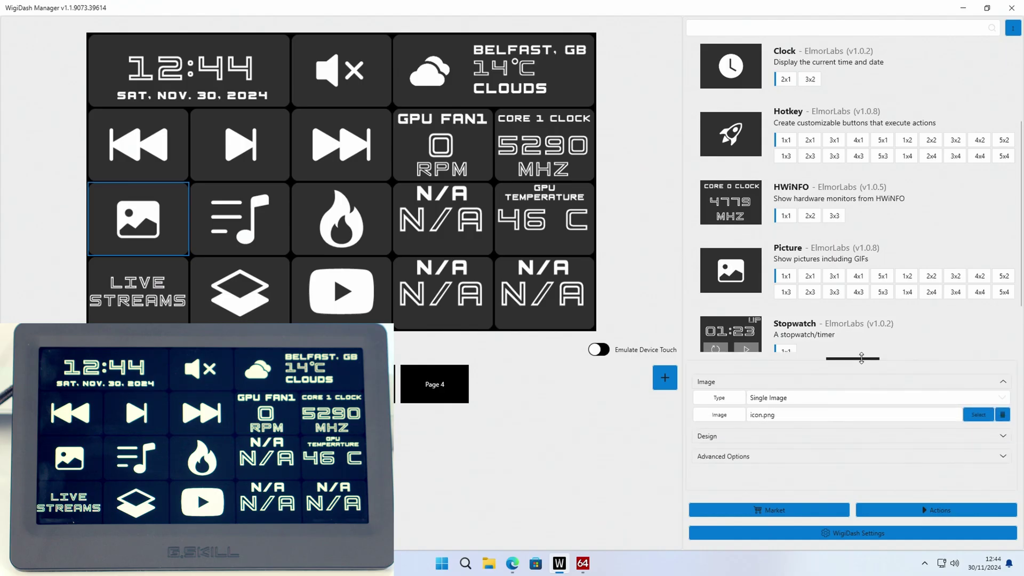
# Set the Picture tile's image to Logo.jpg from the Pictures folder.
pyautogui.click(978, 415)
pyautogui.click(643, 386)
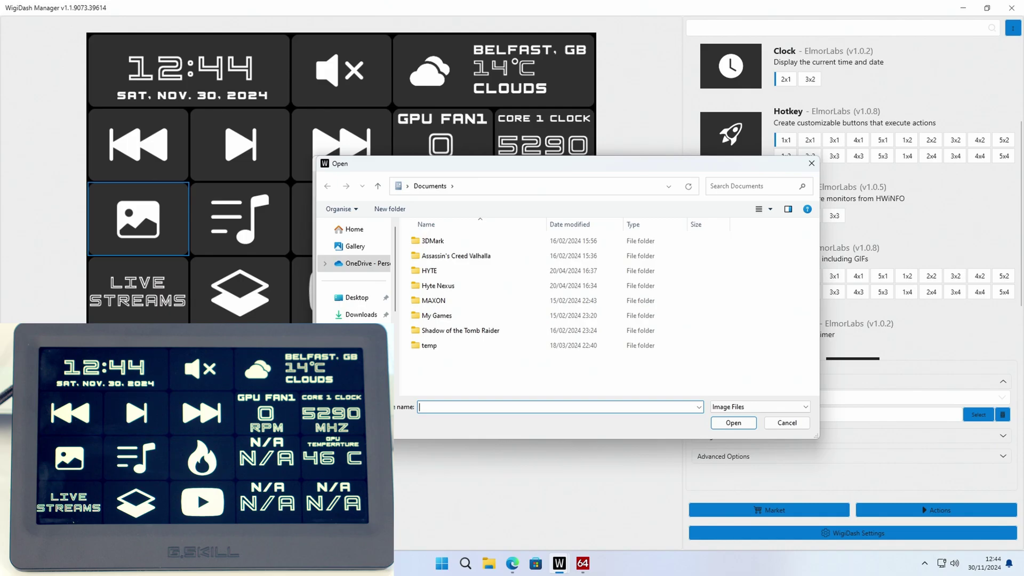
pyautogui.click(357, 348)
pyautogui.click(620, 254)
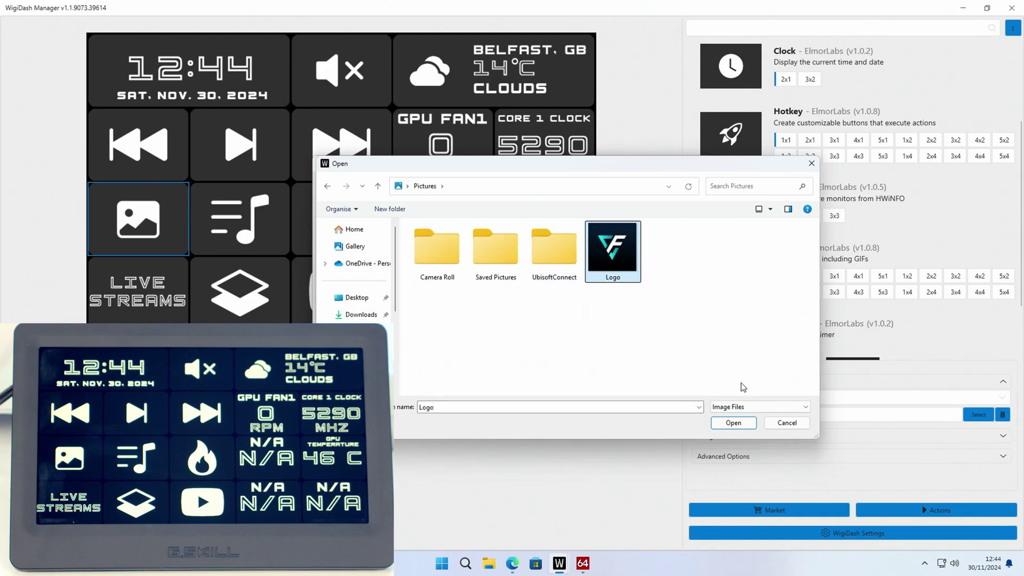
pyautogui.click(738, 422)
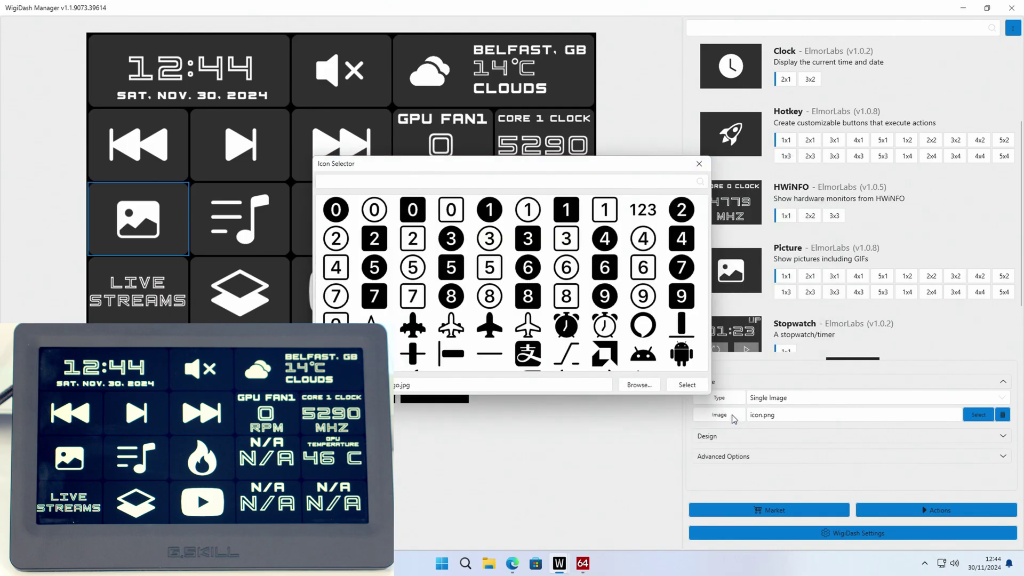
pyautogui.click(686, 385)
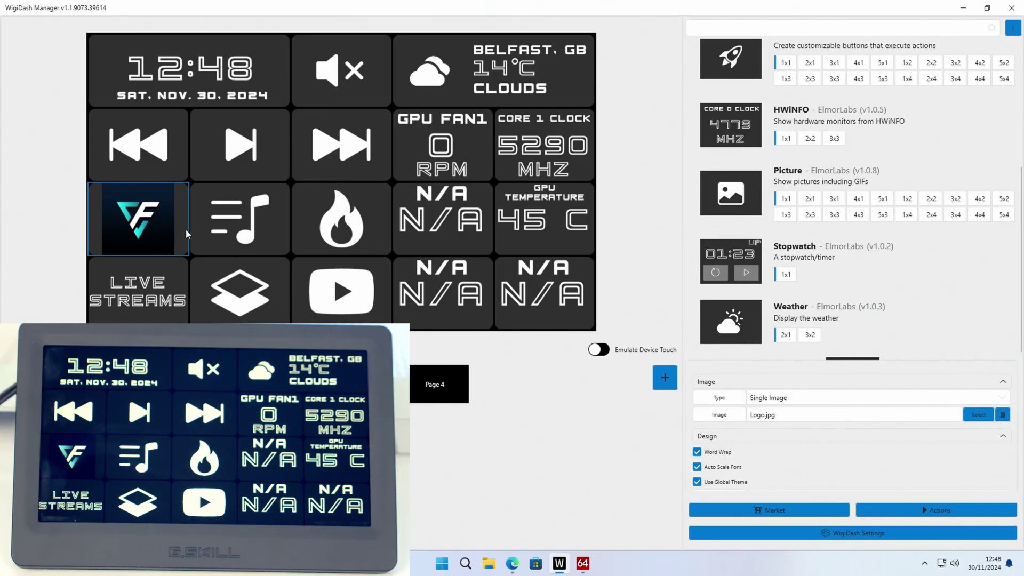
# Set the YouTube tile's image to the YOUTUBE picture from Pictures.
pyautogui.click(352, 295)
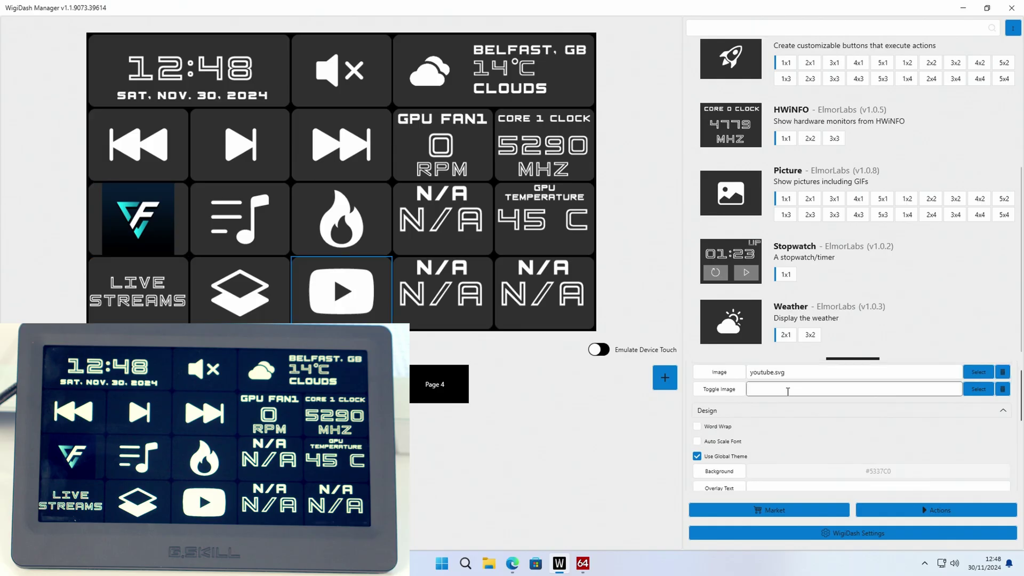
pyautogui.click(979, 372)
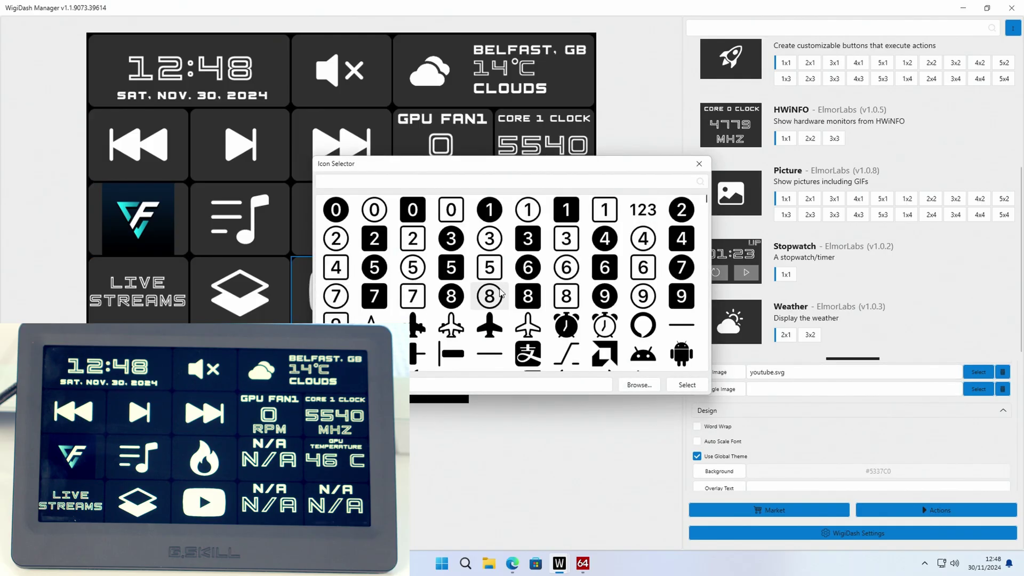
pyautogui.click(638, 385)
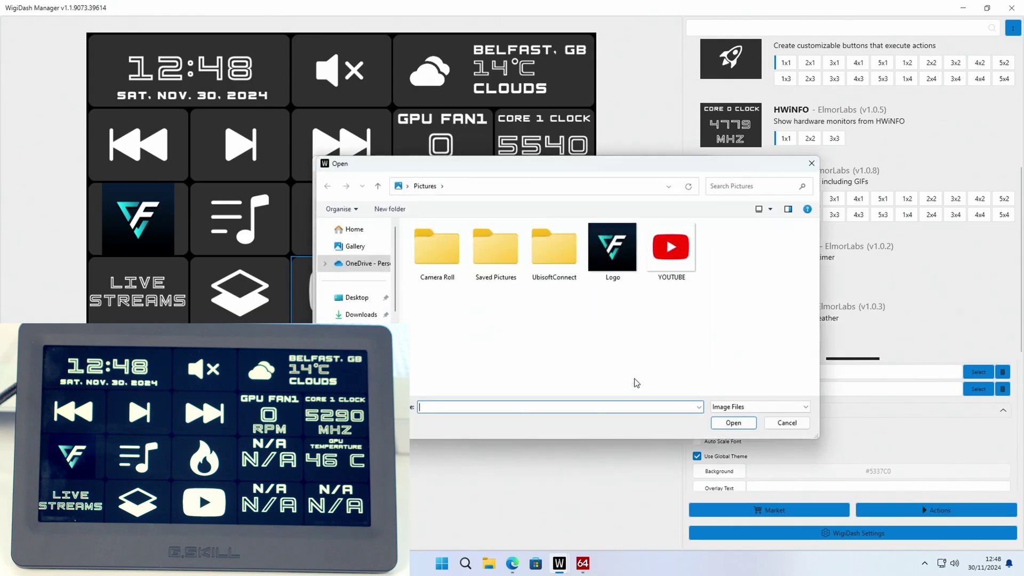
pyautogui.click(664, 256)
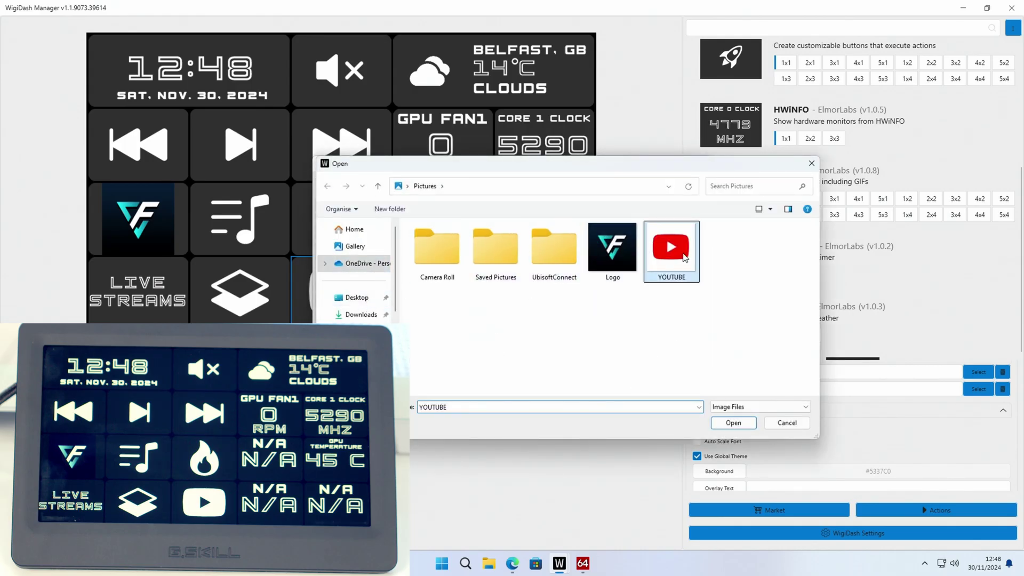
pyautogui.click(734, 423)
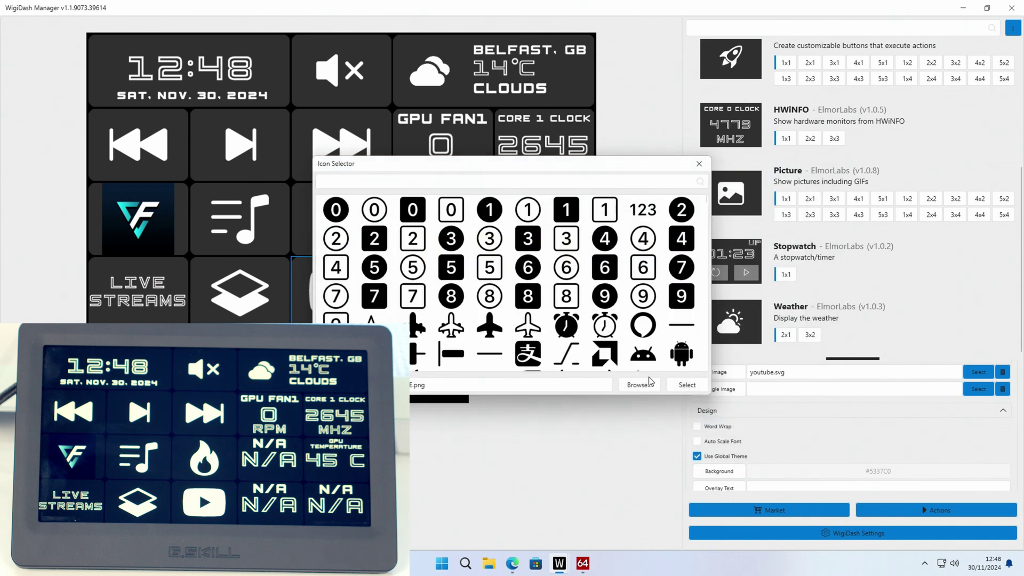
pyautogui.click(682, 387)
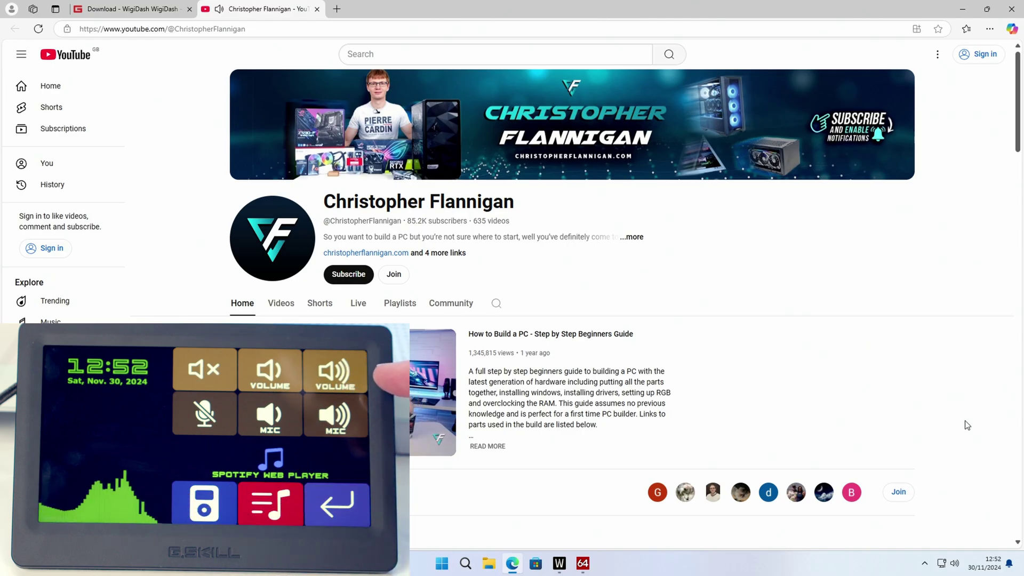
# Raise and lower the system volume from the WigiDash device, ending at 84 and muted.
pyautogui.press('XF86AudioRaiseVolume')
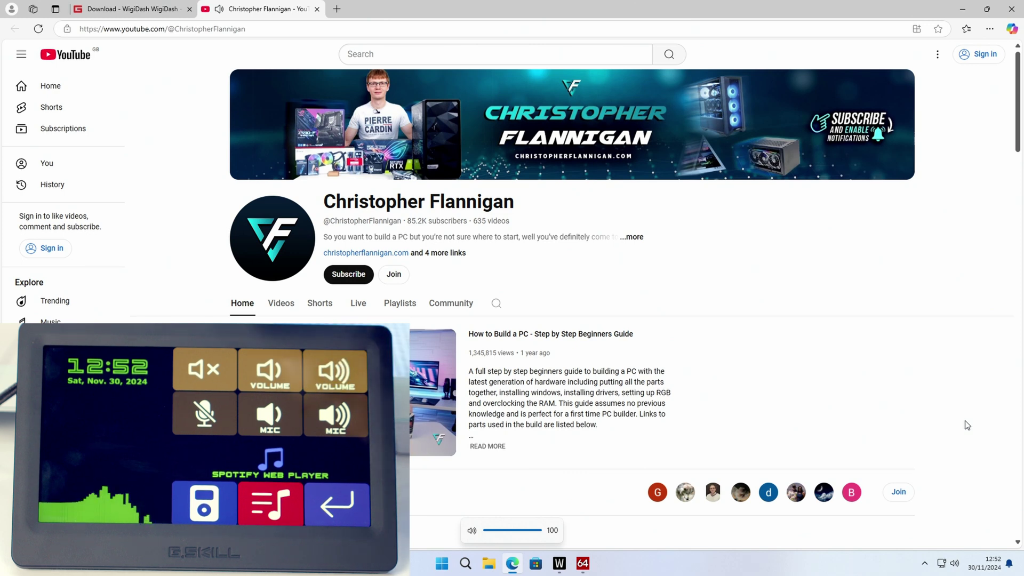
pyautogui.press('XF86AudioLowerVolume')
pyautogui.press('XF86AudioLowerVolume')
pyautogui.press('XF86AudioLowerVolume')
pyautogui.press('XF86AudioLowerVolume')
pyautogui.press('XF86AudioLowerVolume')
pyautogui.press('XF86AudioLowerVolume')
pyautogui.press('XF86AudioLowerVolume')
pyautogui.press('XF86AudioLowerVolume')
pyautogui.press('XF86AudioLowerVolume')
pyautogui.press('XF86AudioLowerVolume')
pyautogui.press('XF86AudioLowerVolume')
pyautogui.press('XF86AudioLowerVolume')
pyautogui.press('XF86AudioLowerVolume')
pyautogui.press('XF86AudioLowerVolume')
pyautogui.press('XF86AudioLowerVolume')
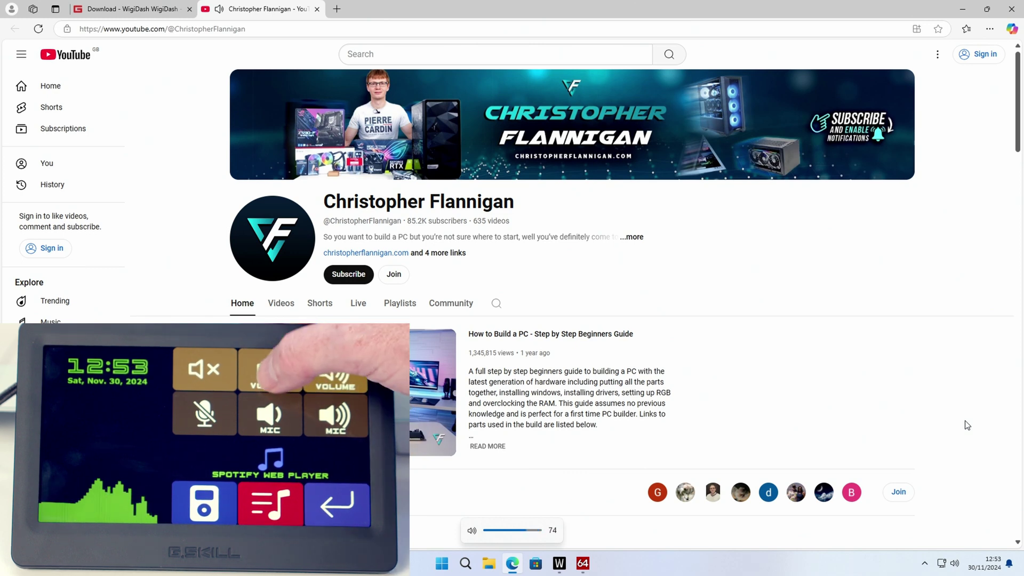
pyautogui.press('XF86AudioRaiseVolume')
pyautogui.press('XF86AudioRaiseVolume')
pyautogui.press('XF86AudioRaiseVolume')
pyautogui.press('XF86AudioRaiseVolume')
pyautogui.press('XF86AudioRaiseVolume')
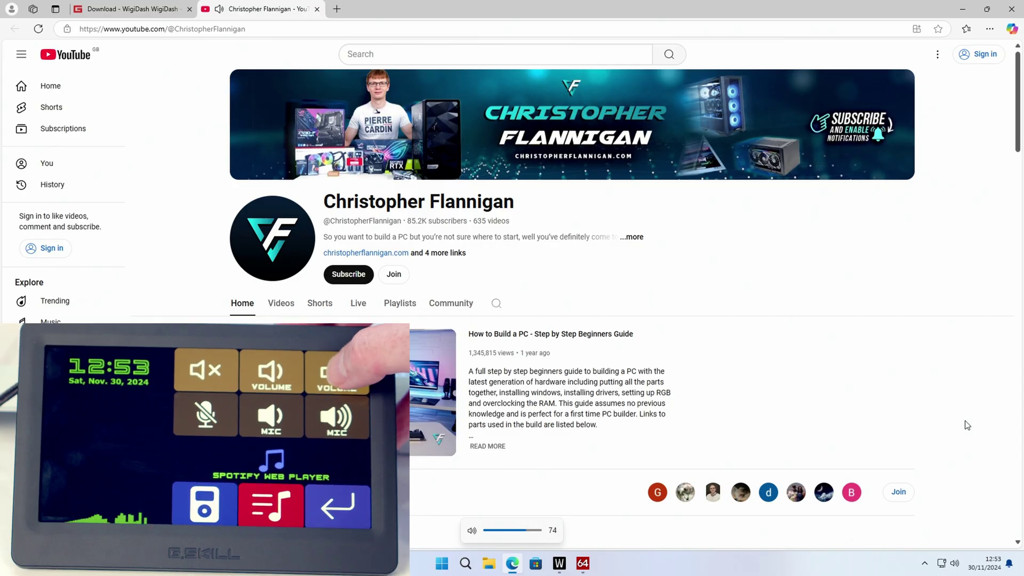
pyautogui.press('XF86AudioRaiseVolume')
pyautogui.press('XF86AudioRaiseVolume')
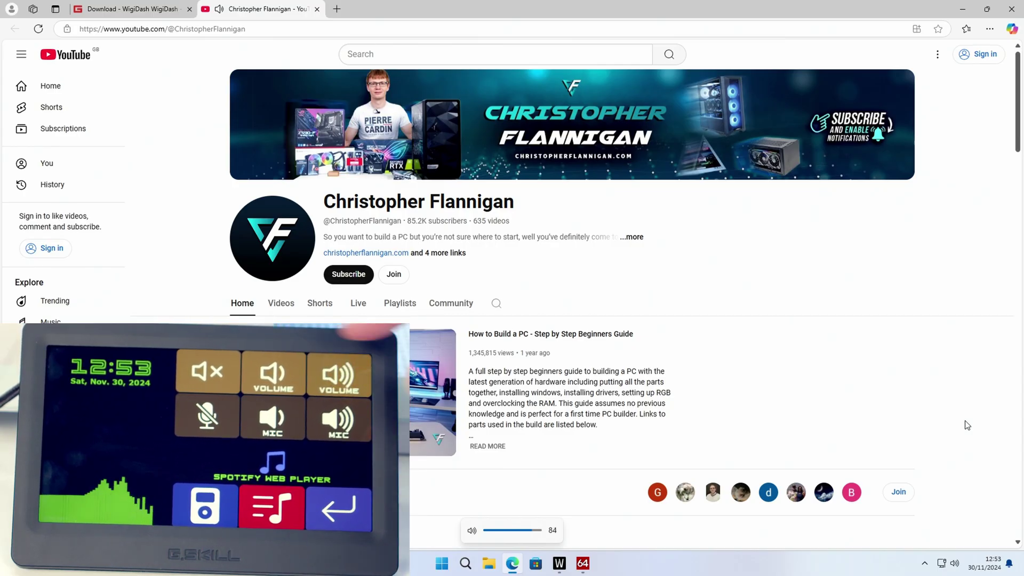
pyautogui.press('XF86AudioMute')
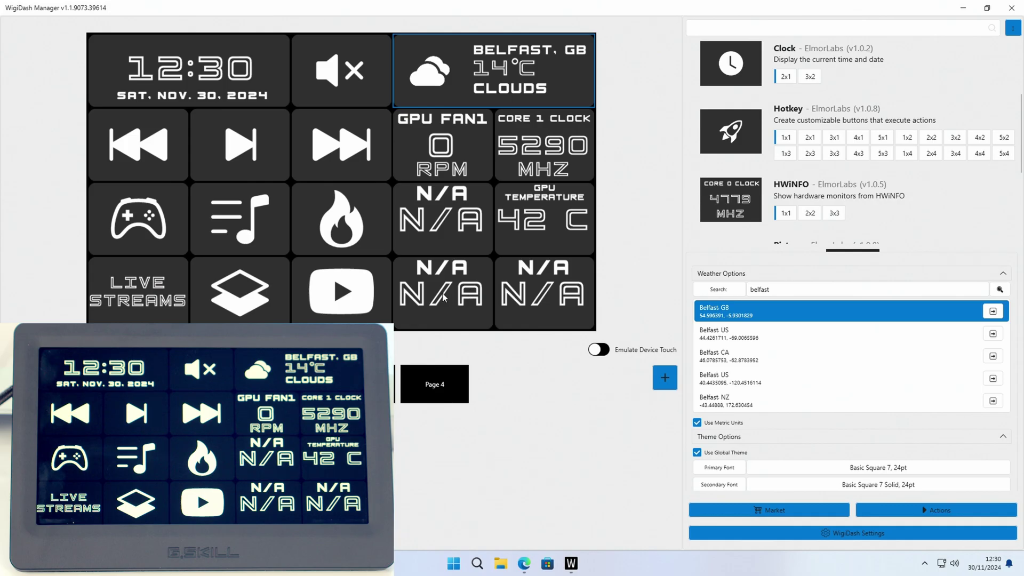
# Fill the empty Page 4 with a full-size 5x4 AIDA64 widget.
pyautogui.click(436, 386)
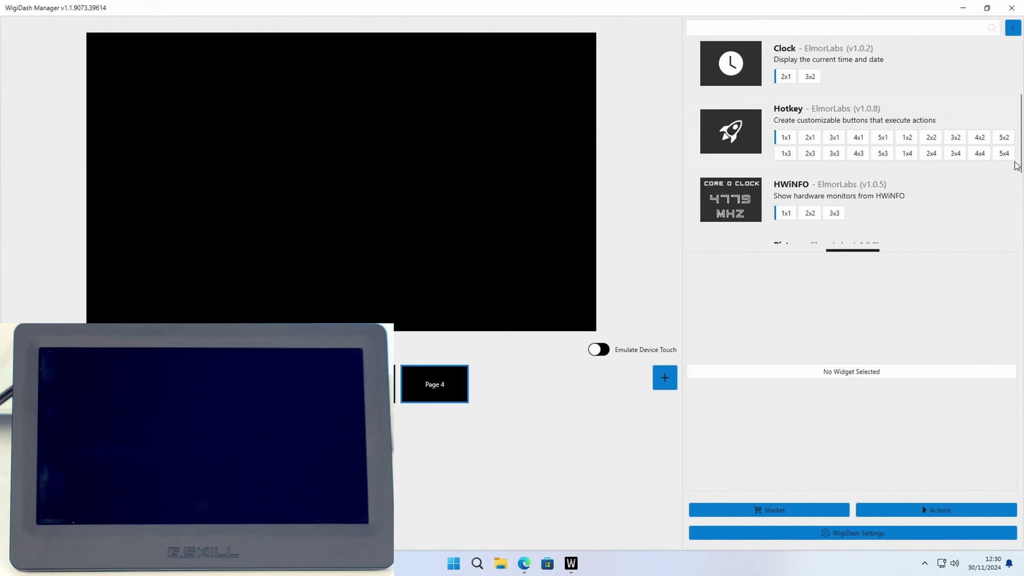
pyautogui.scroll(3, 841, 248)
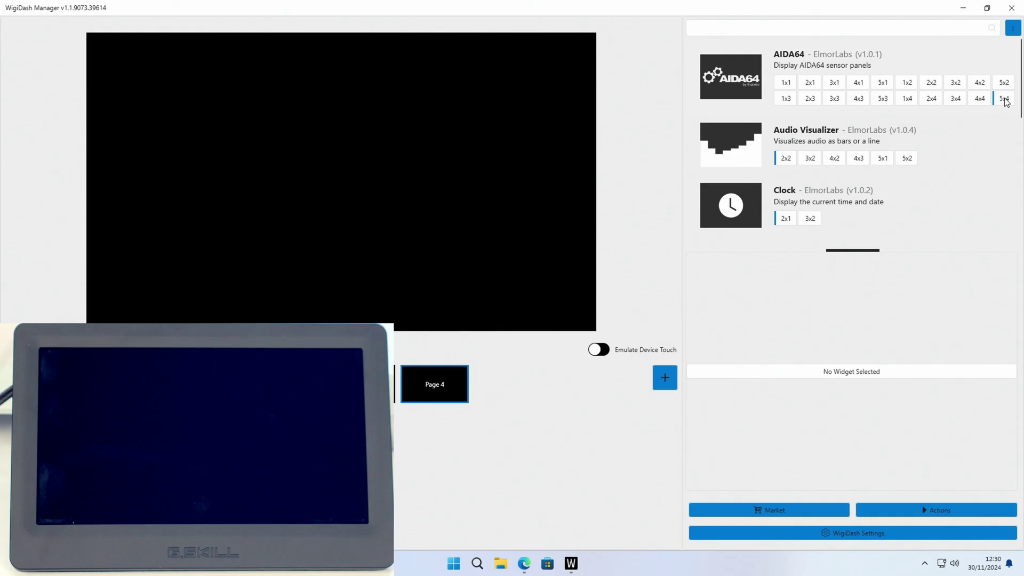
pyautogui.moveTo(741, 79); pyautogui.dragTo(530, 122)
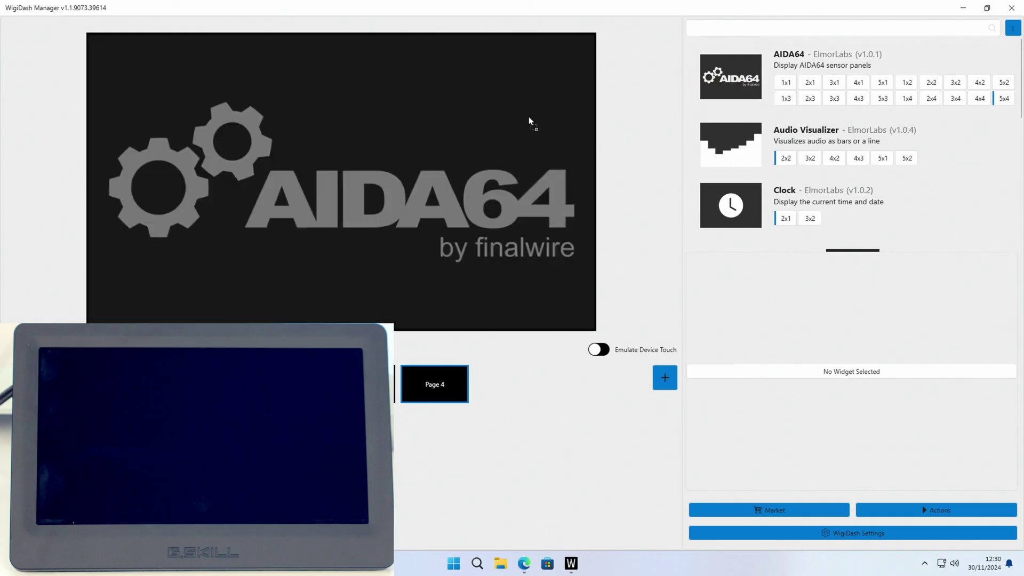
pyautogui.moveTo(324, 151); pyautogui.dragTo(327, 151)
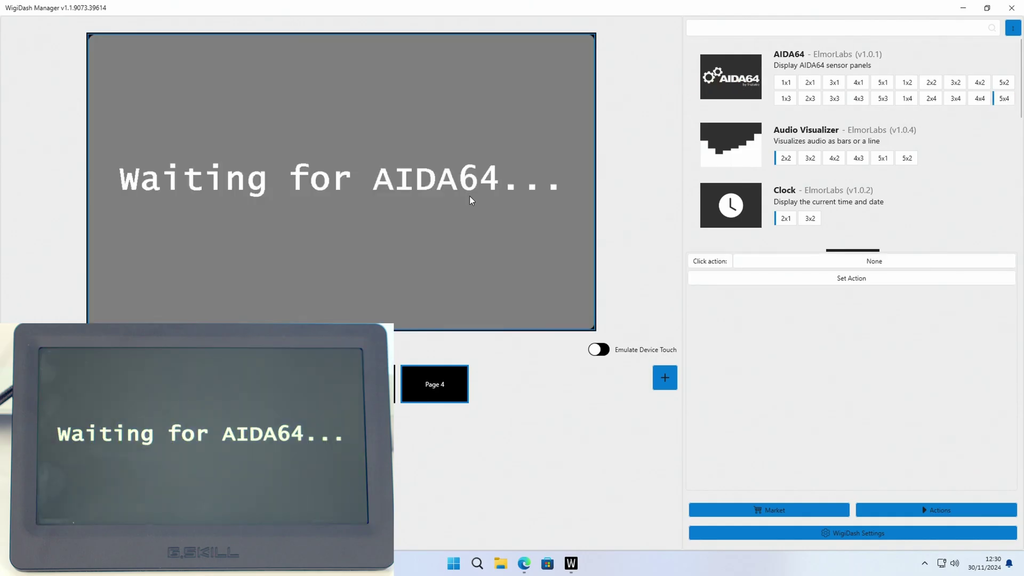
# Launch AIDA64 Extreme and open its Preferences.
pyautogui.click(453, 563)
pyautogui.click(424, 448)
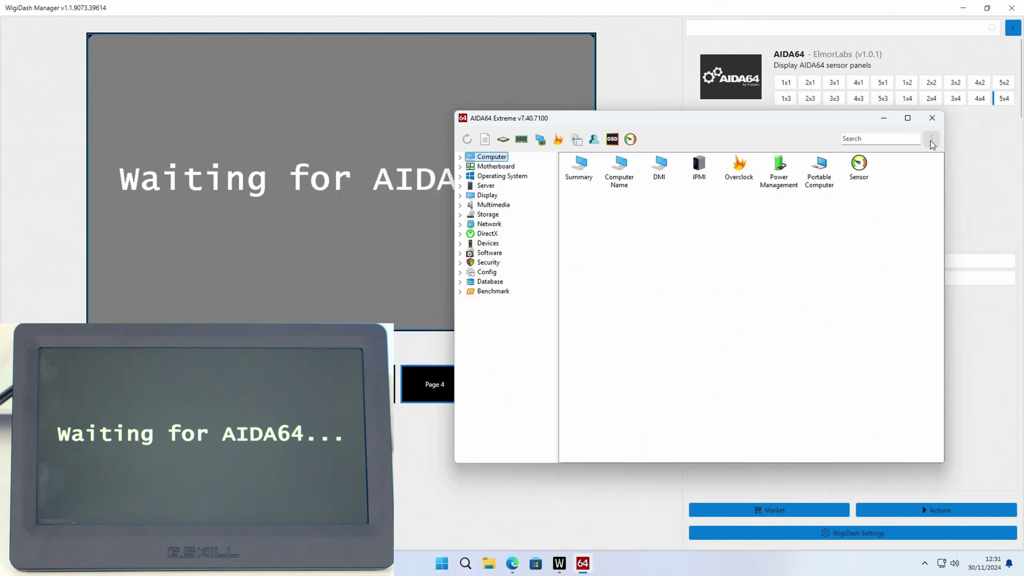
pyautogui.click(932, 139)
pyautogui.click(889, 198)
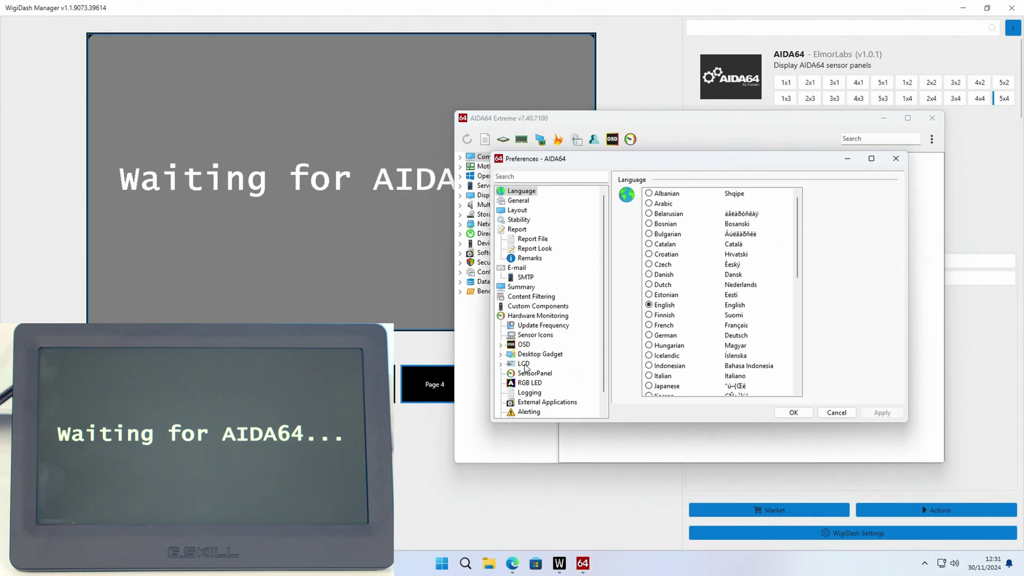
# Enable G.Skill LCD support under LCD preferences and open the LCD Items editor.
pyautogui.click(523, 364)
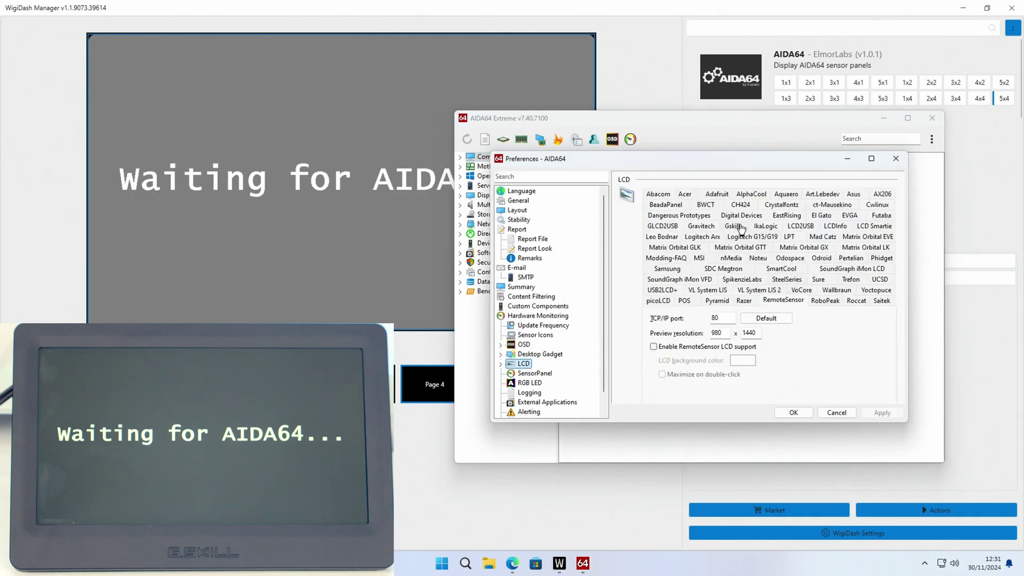
pyautogui.click(740, 226)
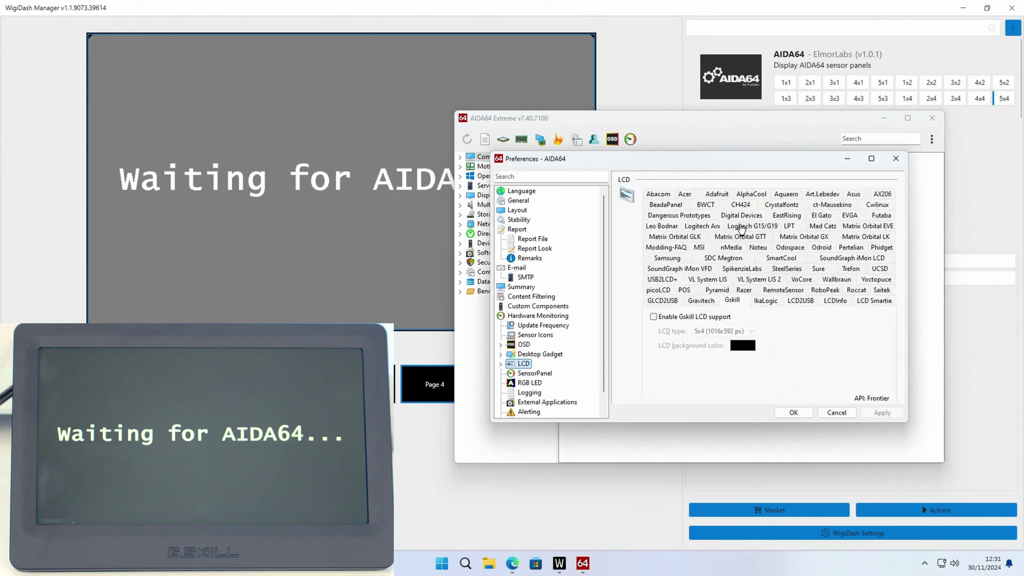
pyautogui.click(654, 317)
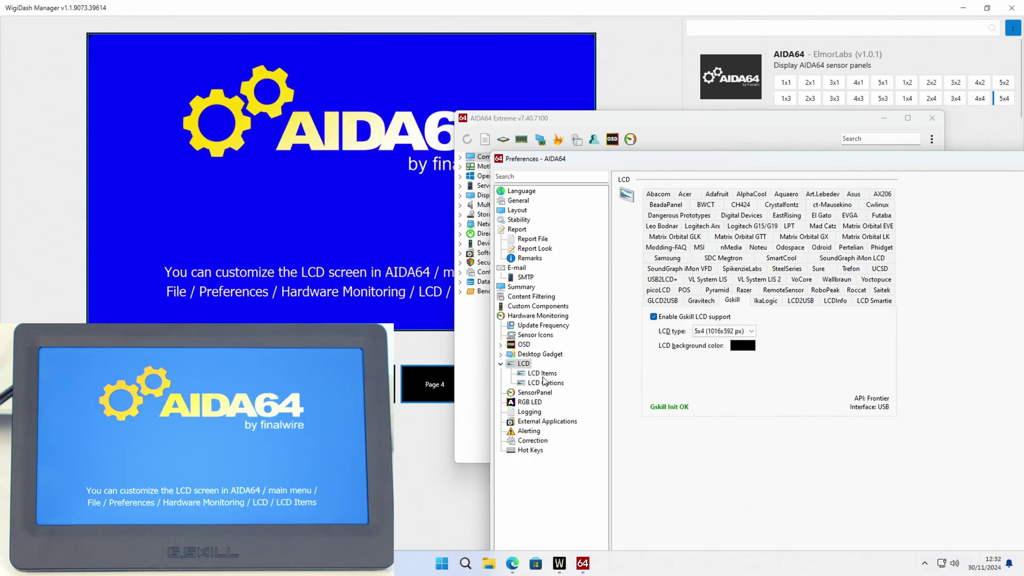
pyautogui.click(543, 373)
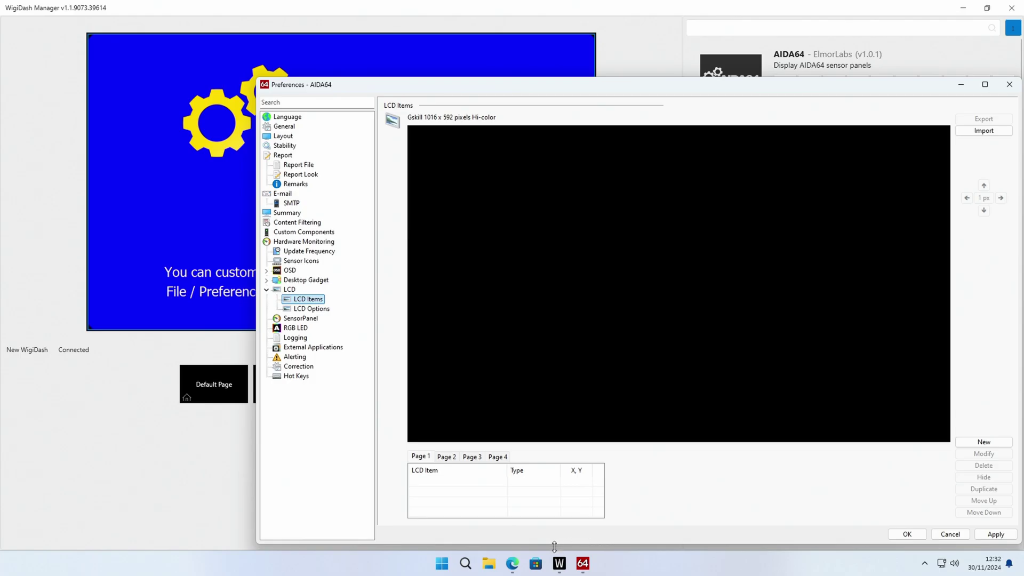
# Download the AIDA64 SensorPanel Theme zip from the G.Skill WigiDash page.
pyautogui.click(512, 563)
pyautogui.scroll(-1, 620, 337)
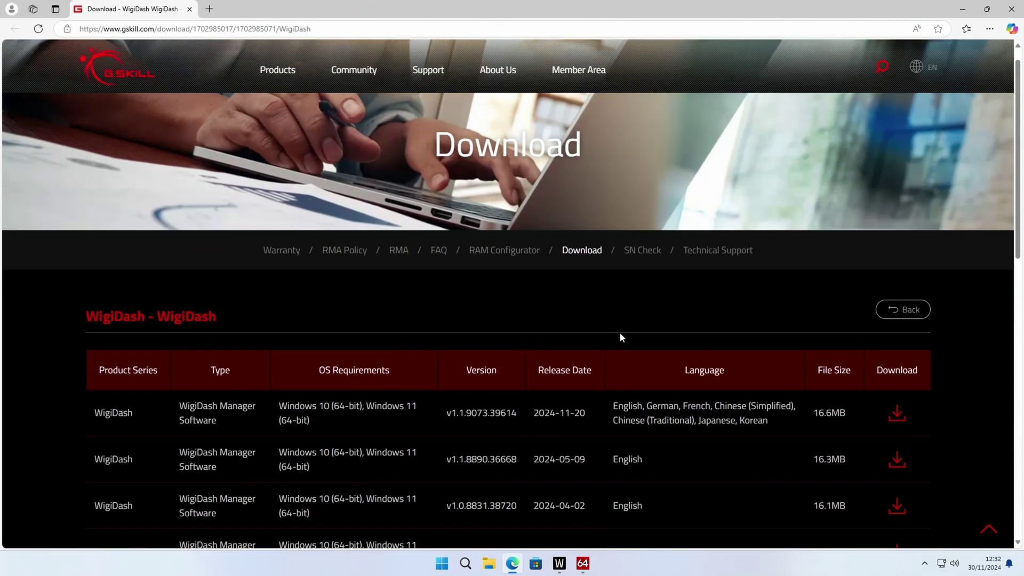
pyautogui.scroll(-5, 619, 337)
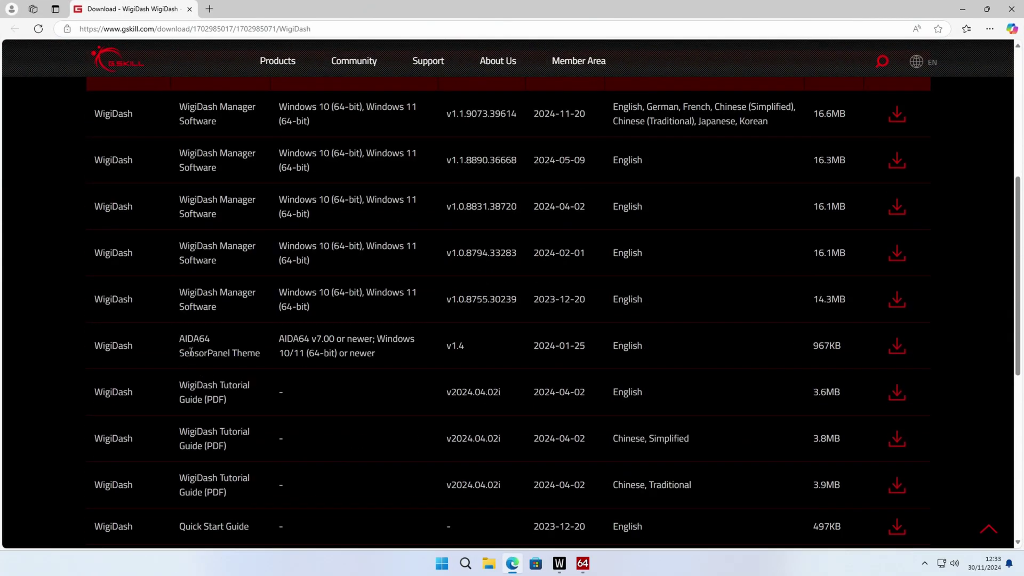
pyautogui.click(898, 349)
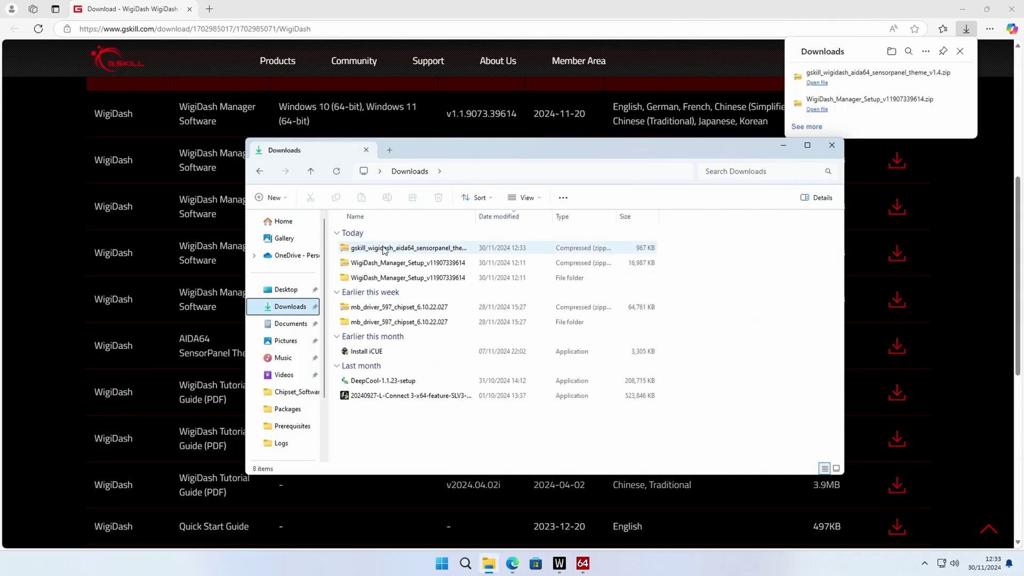
# Extract the theme zip into a folder of .gslcd themes and return to AIDA64.
pyautogui.rightClick(384, 249)
pyautogui.click(423, 340)
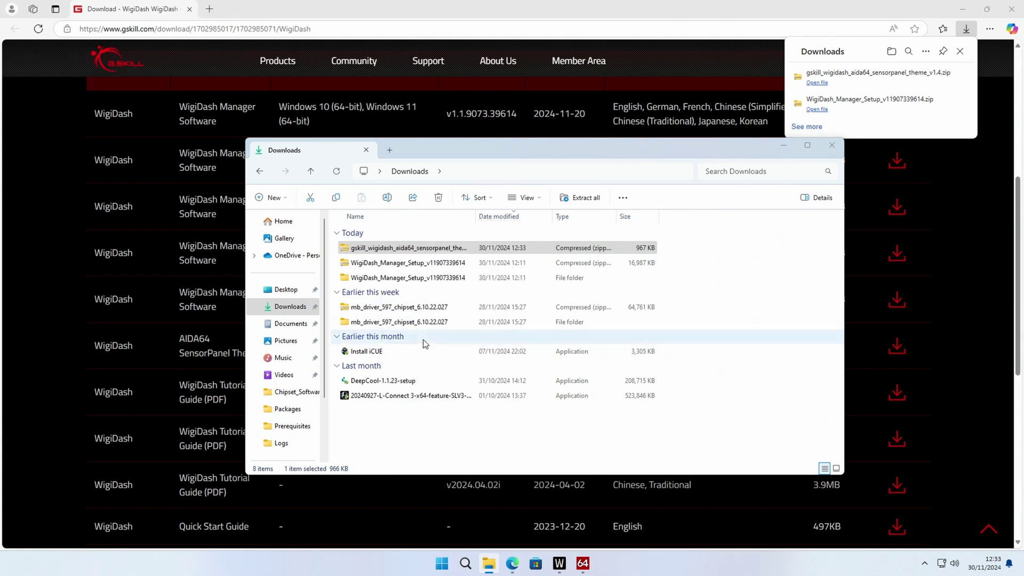
pyautogui.click(608, 383)
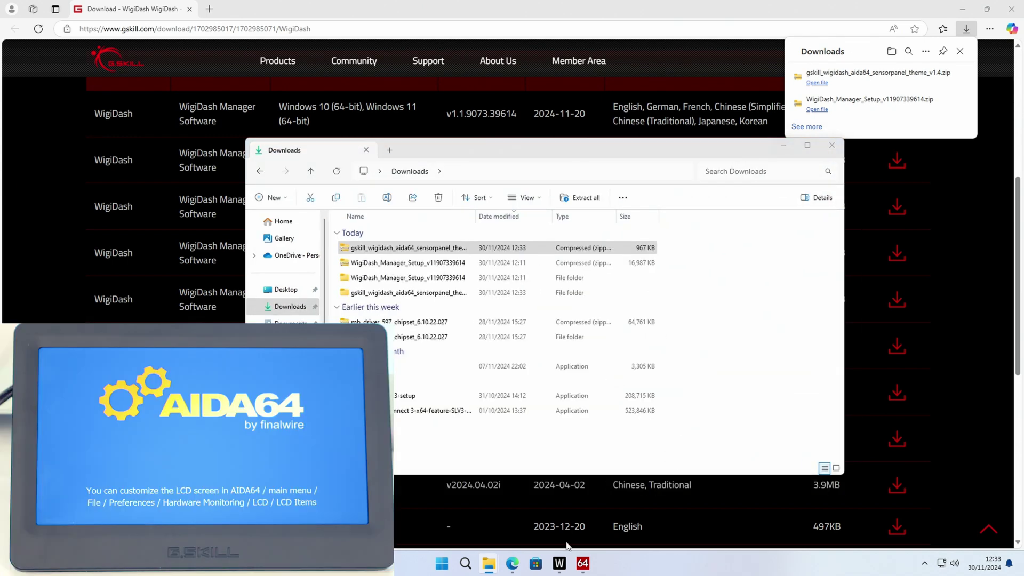
pyautogui.click(582, 564)
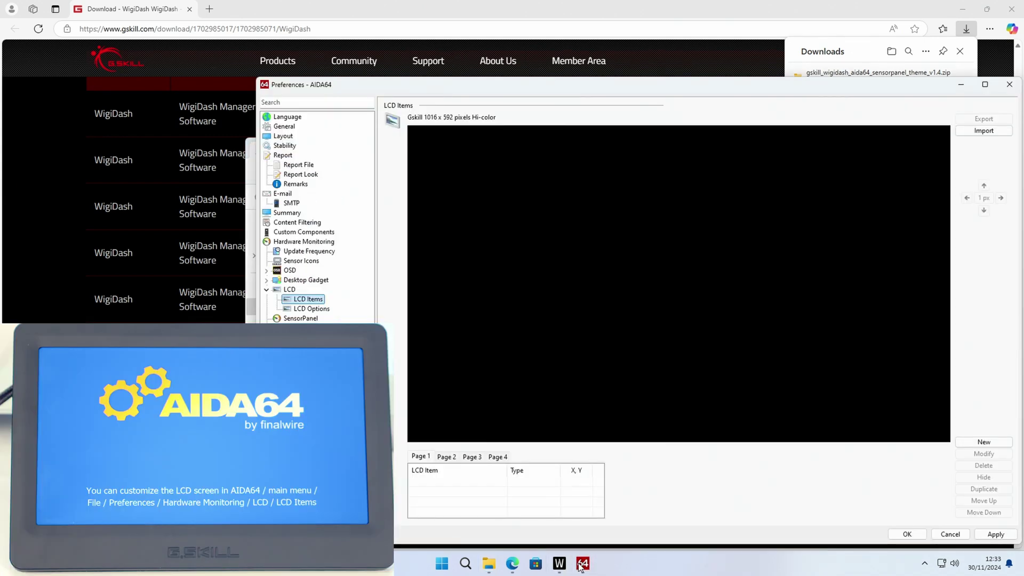
# Import gskill_wigidash_red_v1.4.gslcd from the Downloads theme folder and apply it.
pyautogui.click(983, 131)
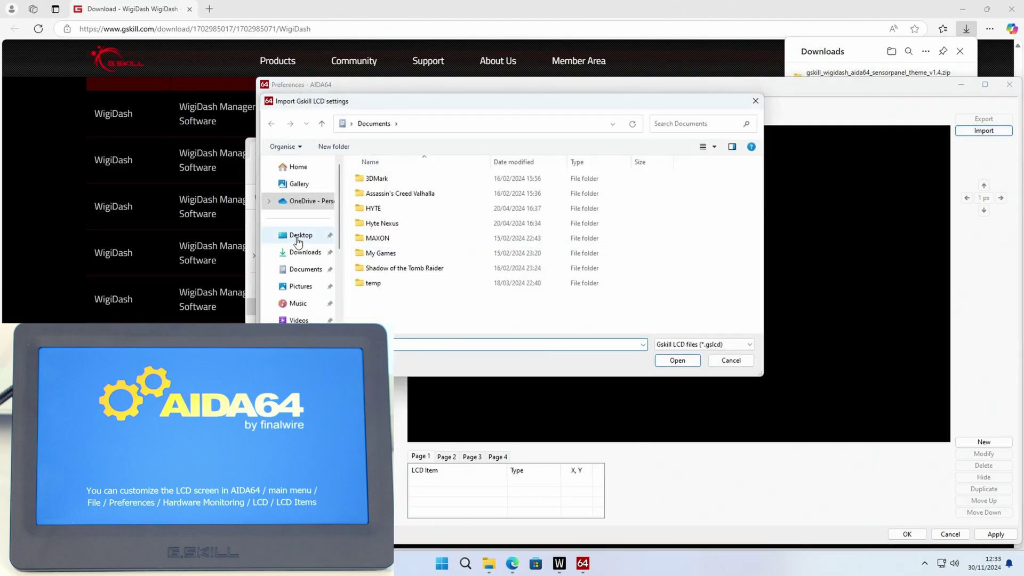
pyautogui.click(302, 253)
pyautogui.doubleClick(408, 193)
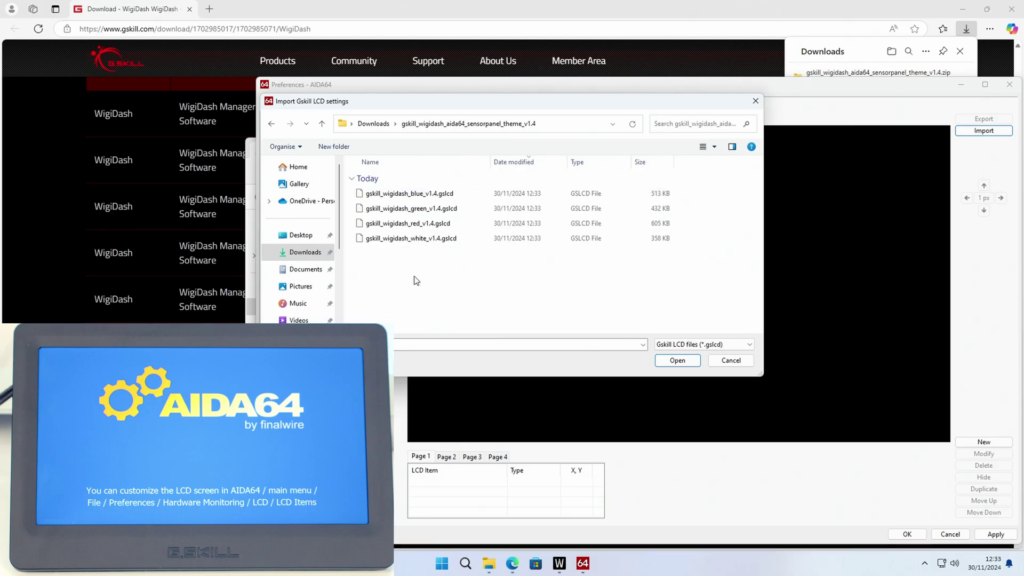
pyautogui.click(417, 226)
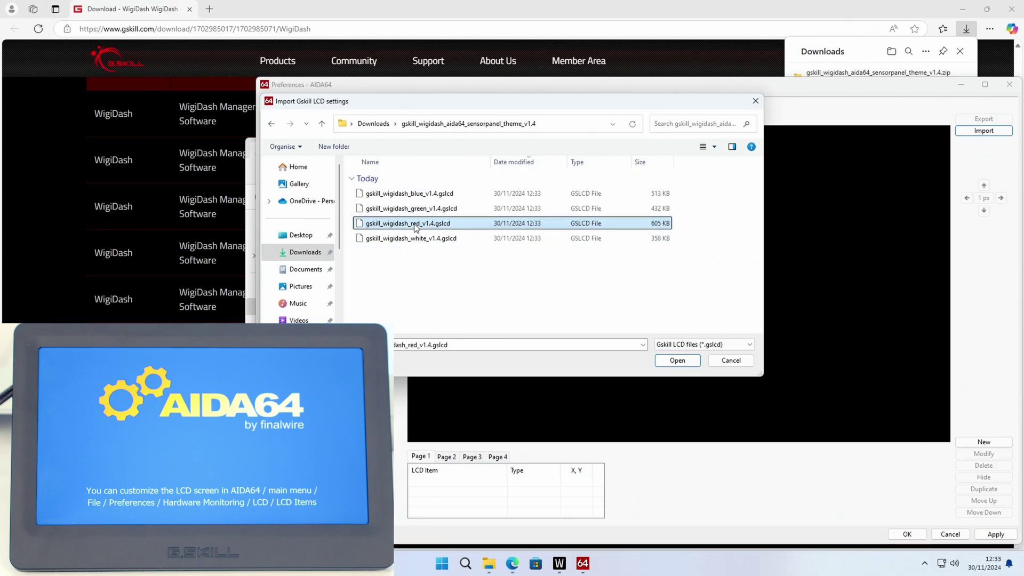
pyautogui.click(675, 361)
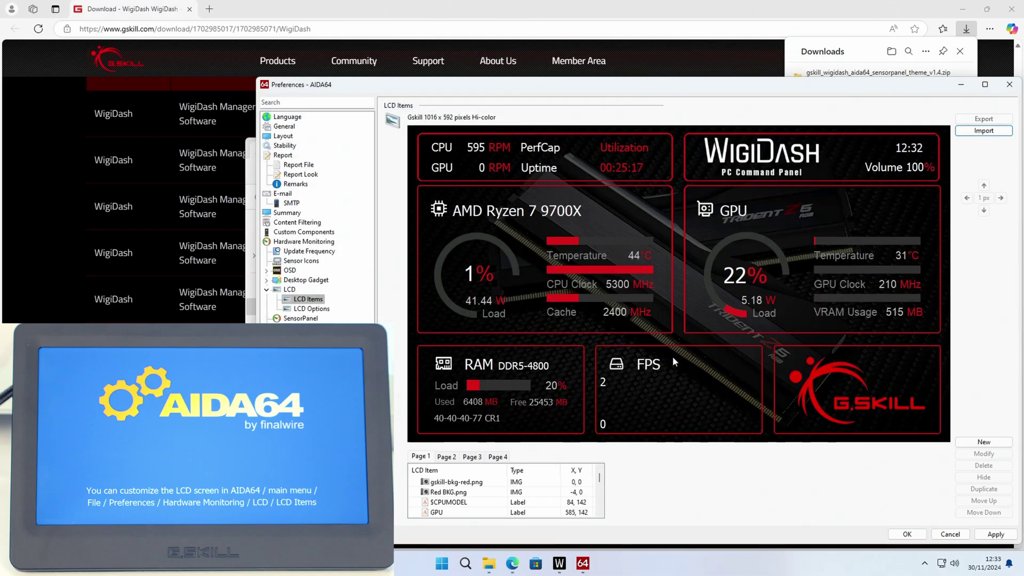
pyautogui.click(993, 536)
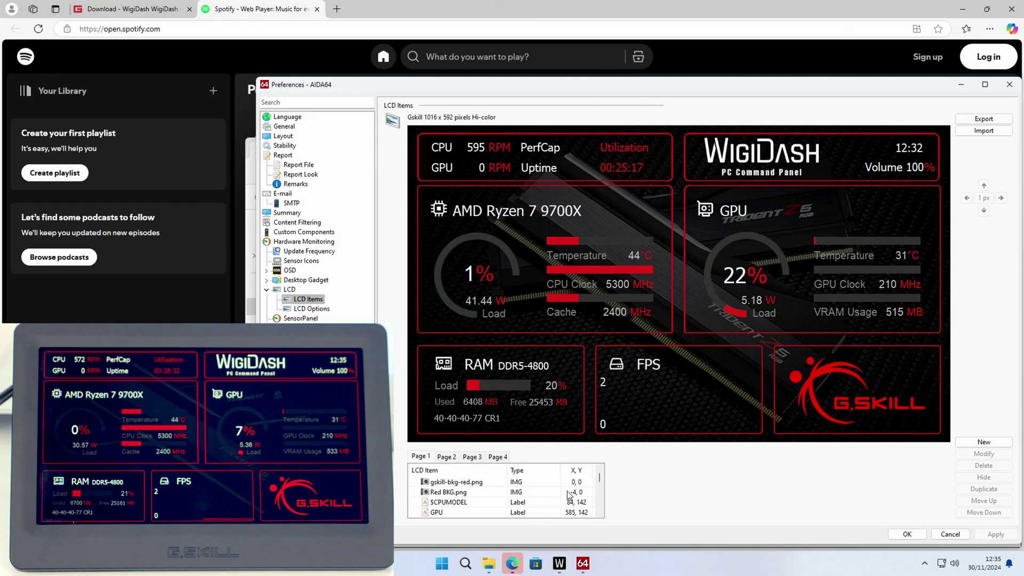
# Change the GPU item's label to RTX 4070 and confirm.
pyautogui.click(440, 513)
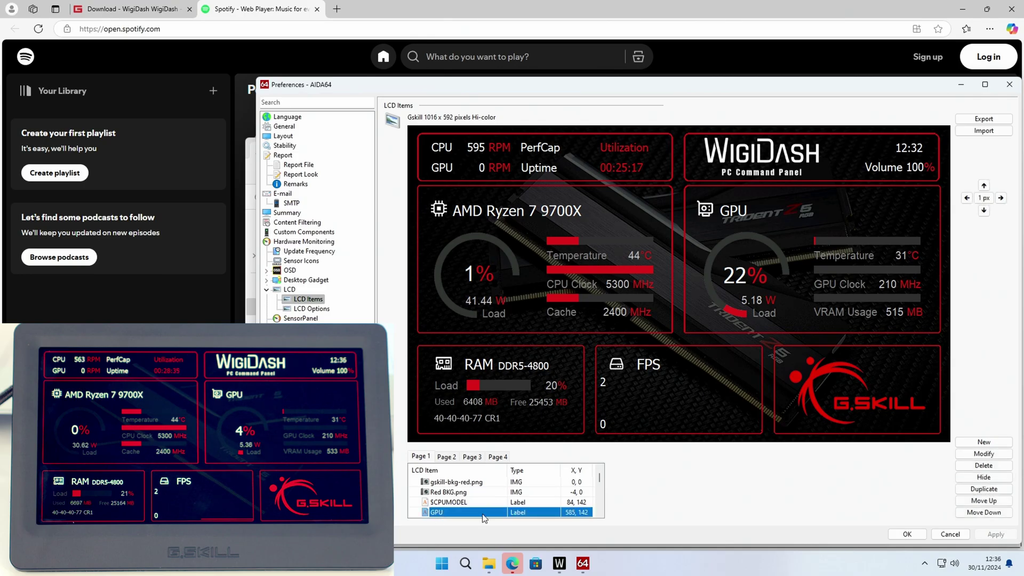
pyautogui.click(991, 454)
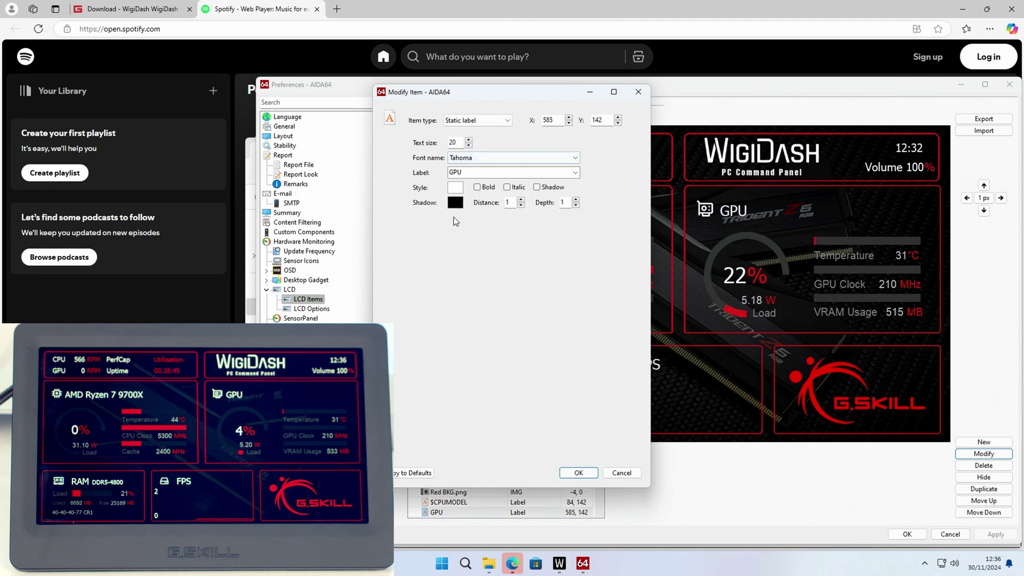
pyautogui.doubleClick(453, 172)
pyautogui.write('RTX 4070')
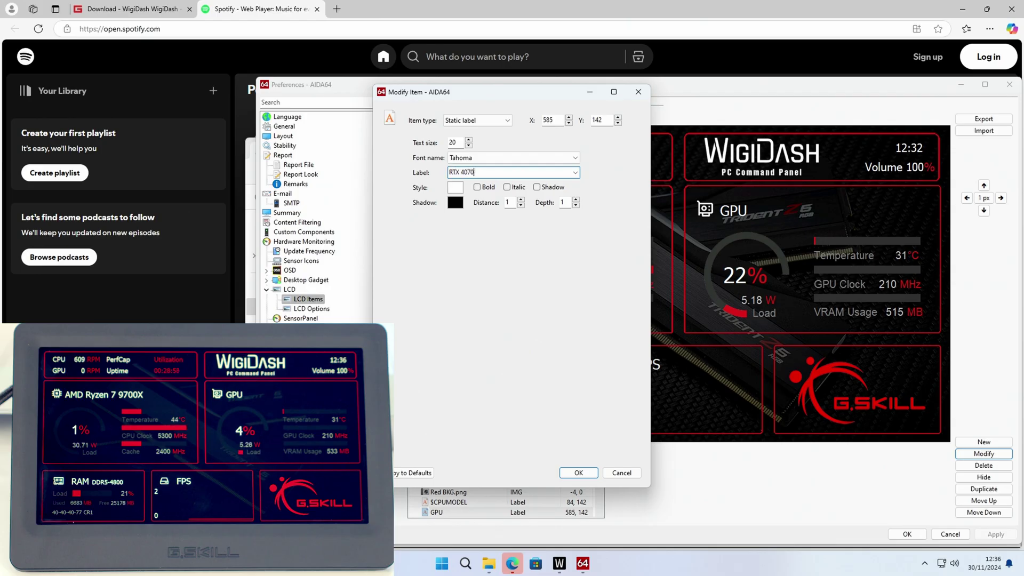
pyautogui.click(585, 475)
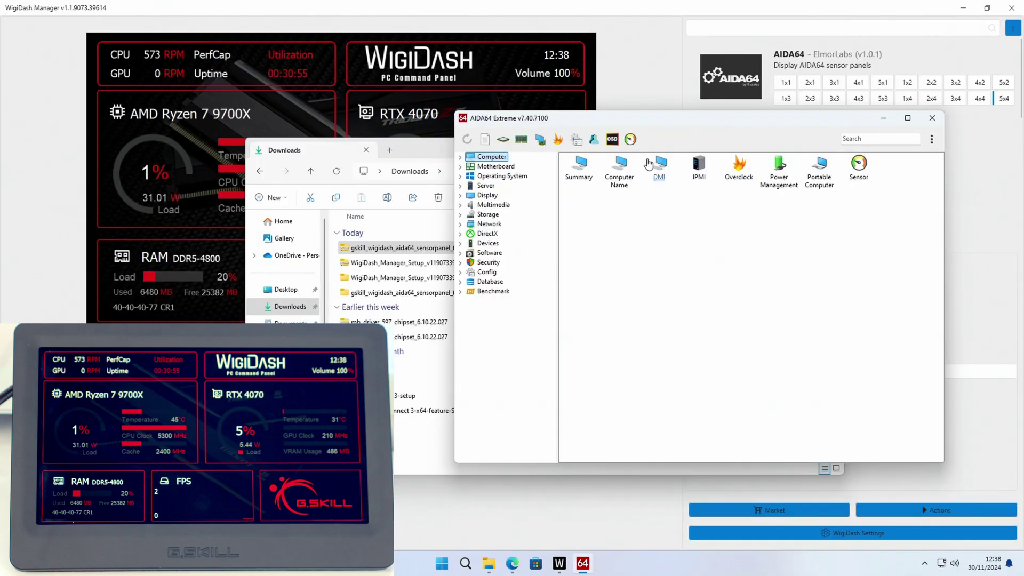
# Start AIDA64's System Stability Test to drive CPU and GPU load to 100%.
pyautogui.click(559, 140)
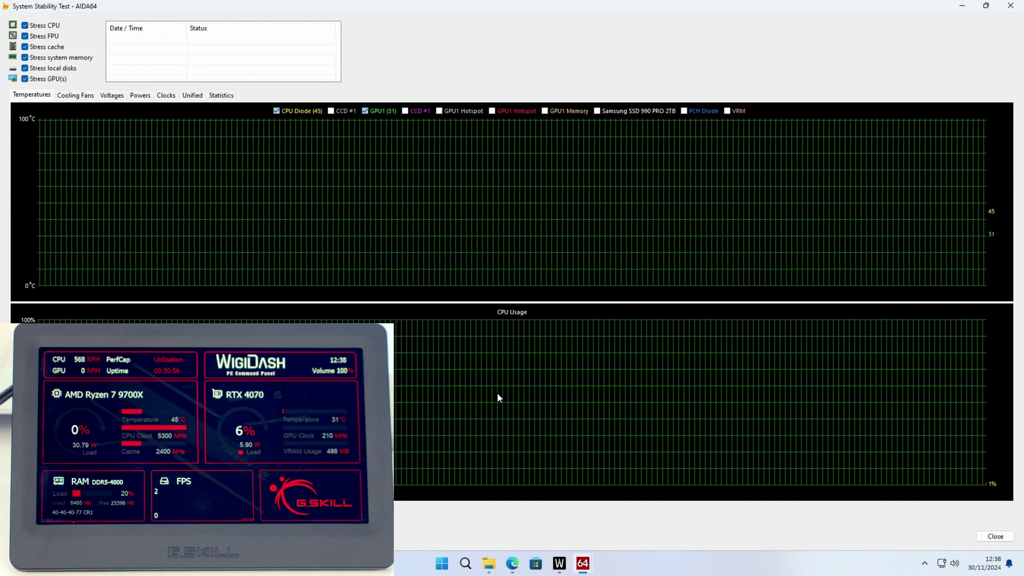
pyautogui.hotkey('alt', 's')
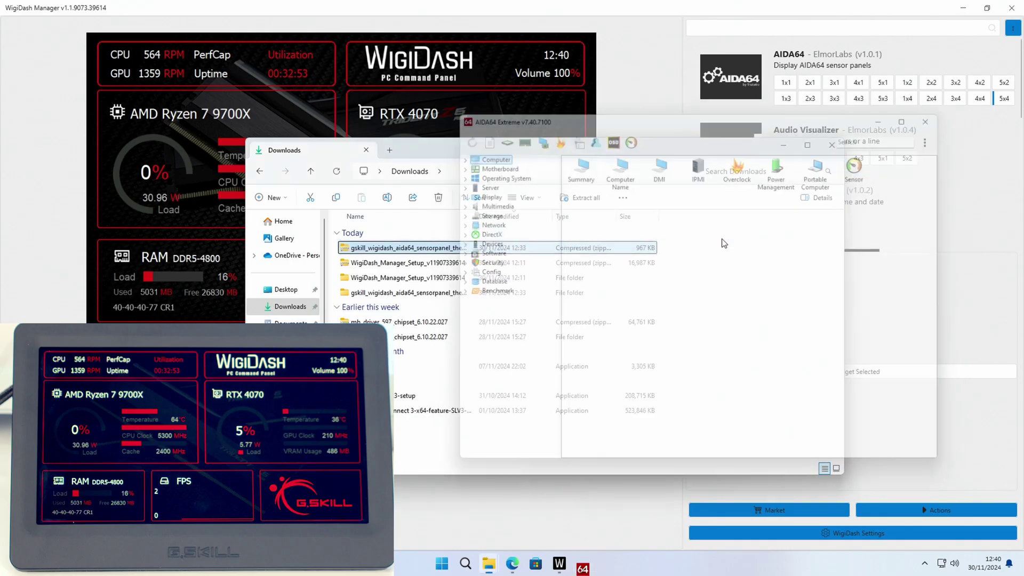
# Close the Downloads window and relaunch AIDA64 Extreme from the Start menu, approving the UAC prompt.
pyautogui.click(829, 148)
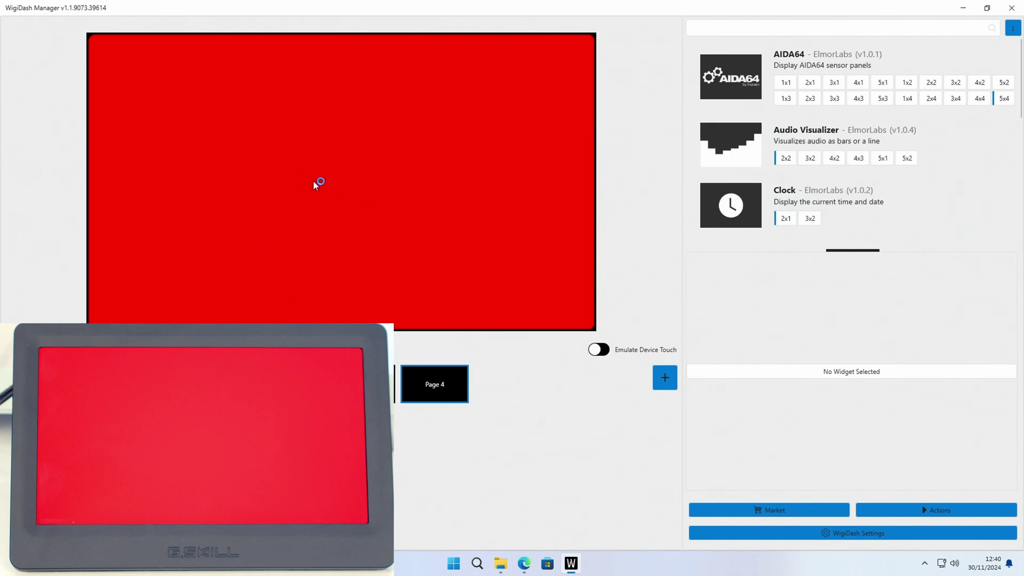
pyautogui.click(448, 568)
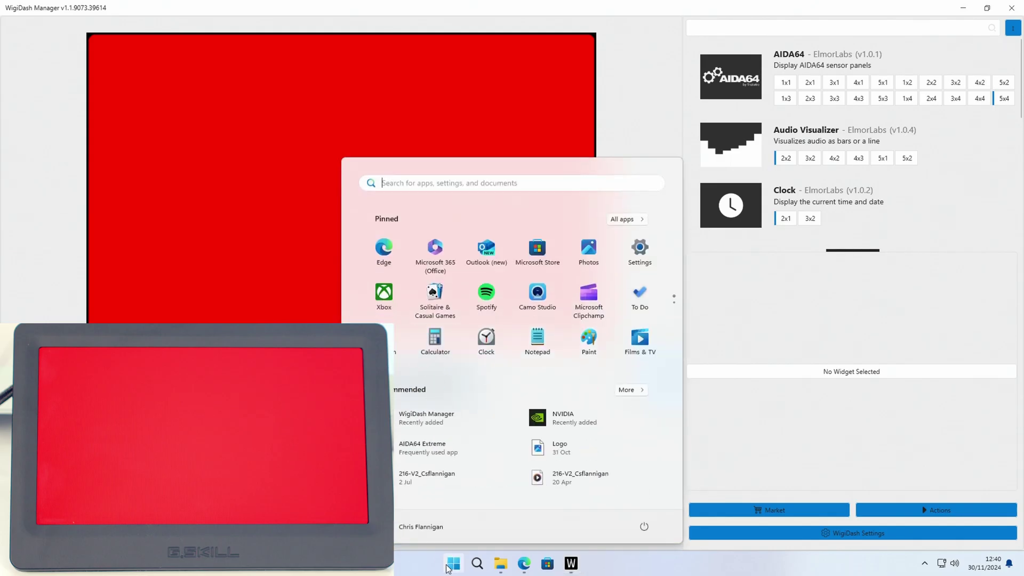
pyautogui.click(415, 451)
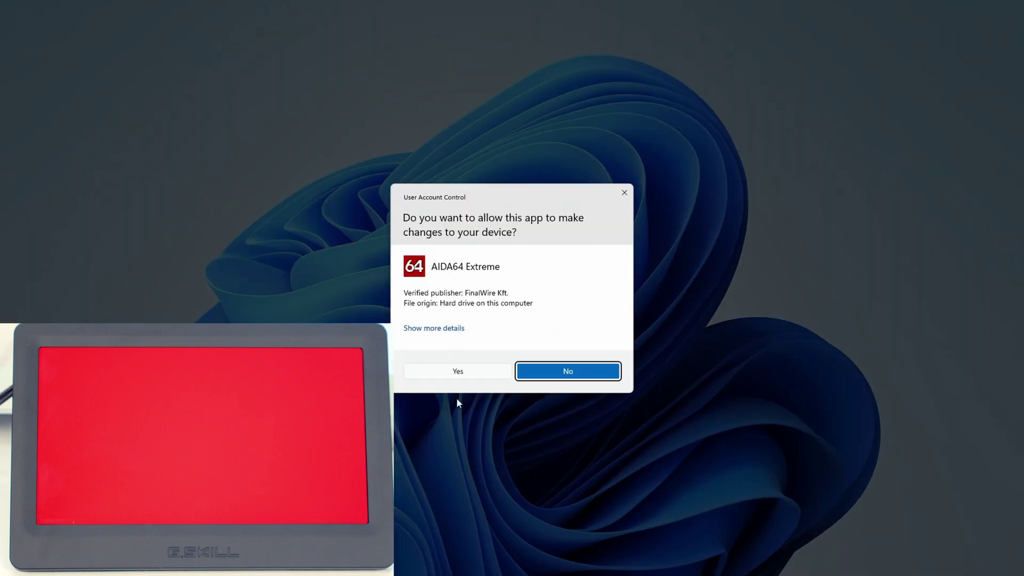
pyautogui.click(463, 373)
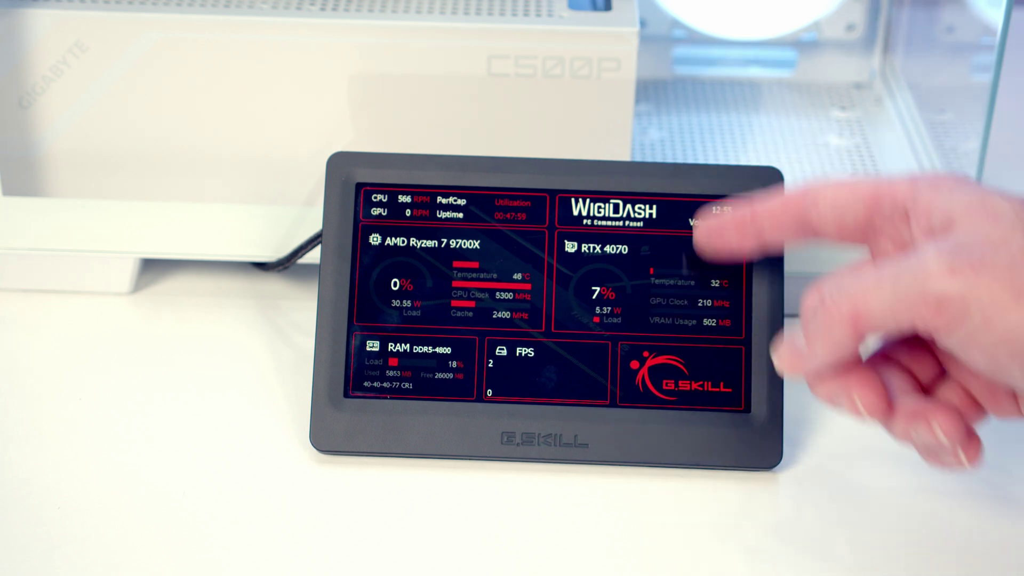
pyautogui.click(679, 376)
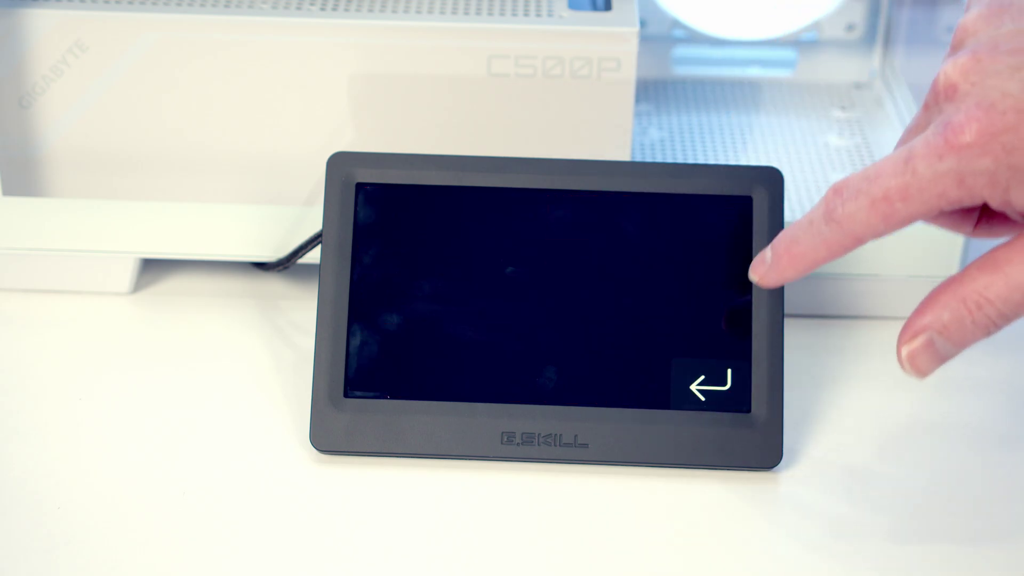